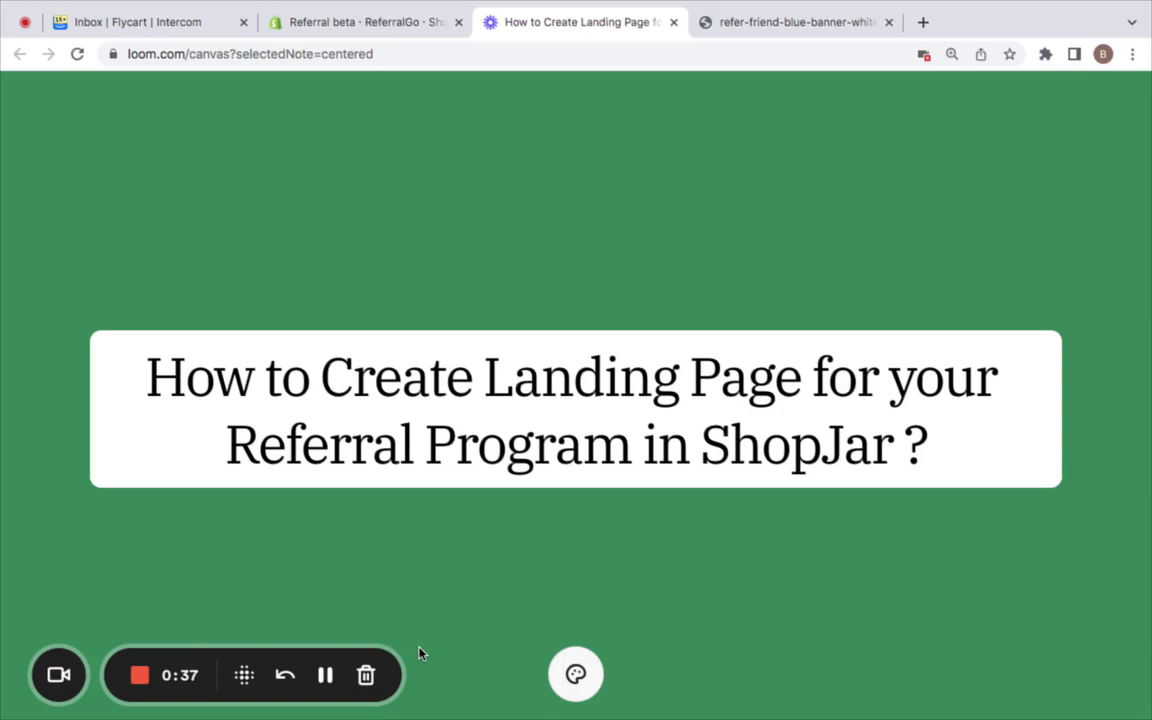
Switch to the ReferralGo admin and open the Referral program's Branding & Popups settings.
click(320, 22)
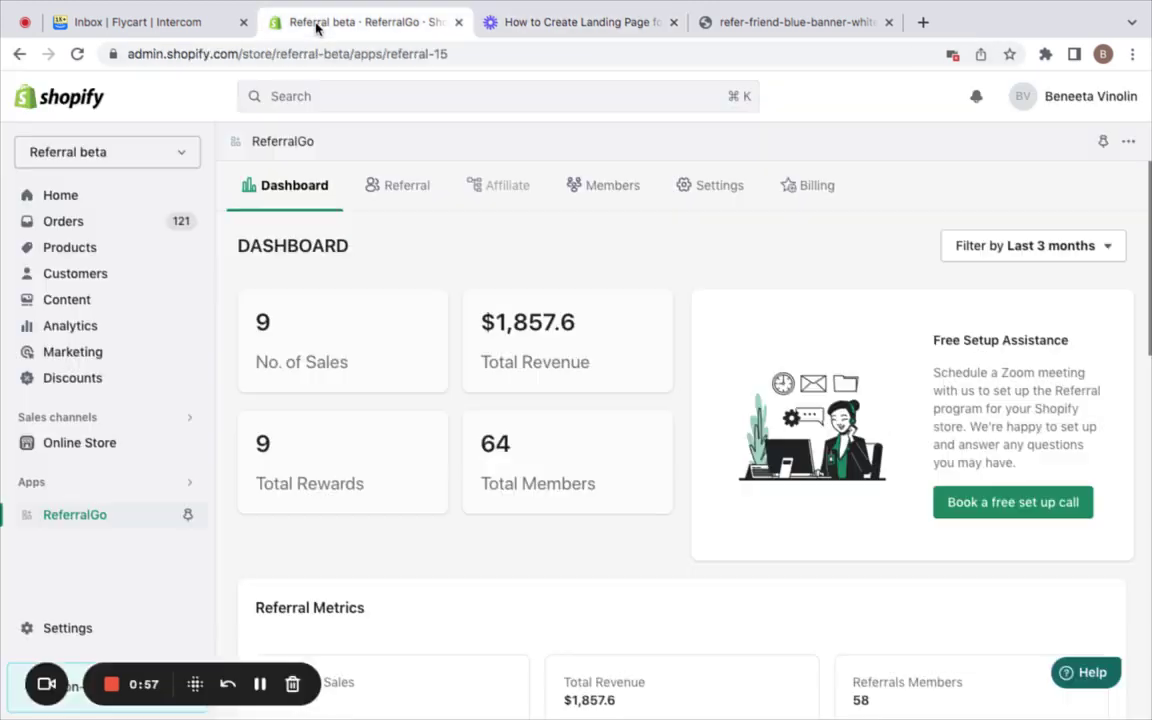
click(398, 200)
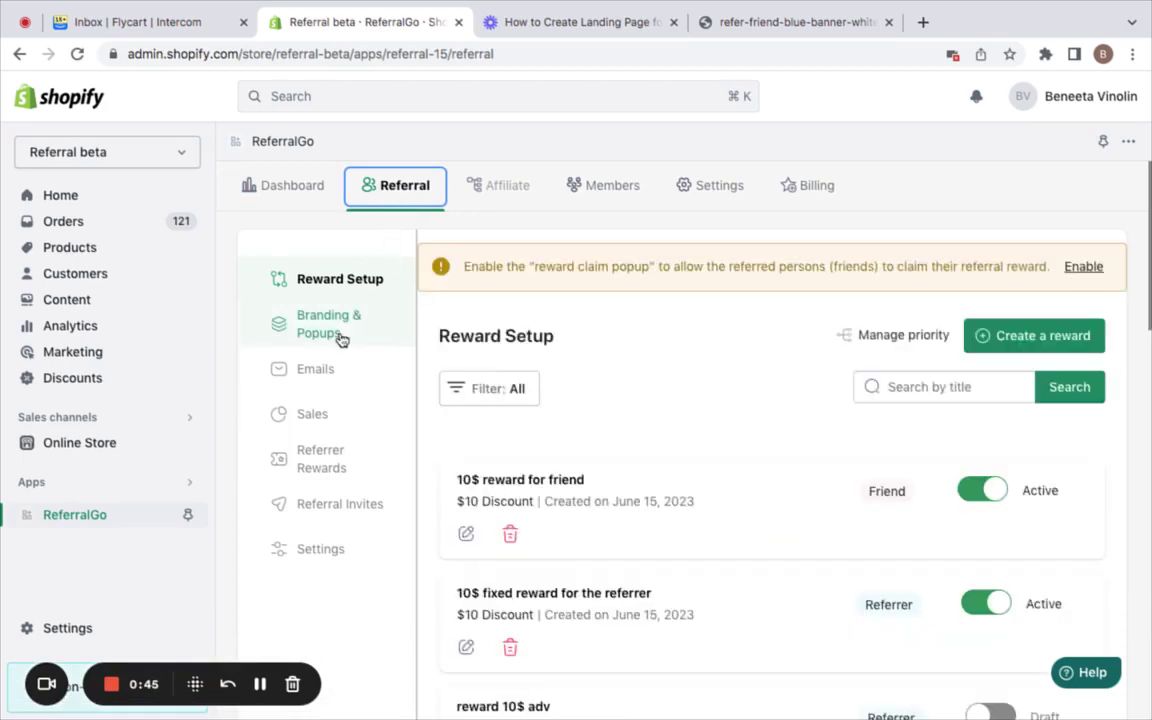
click(340, 335)
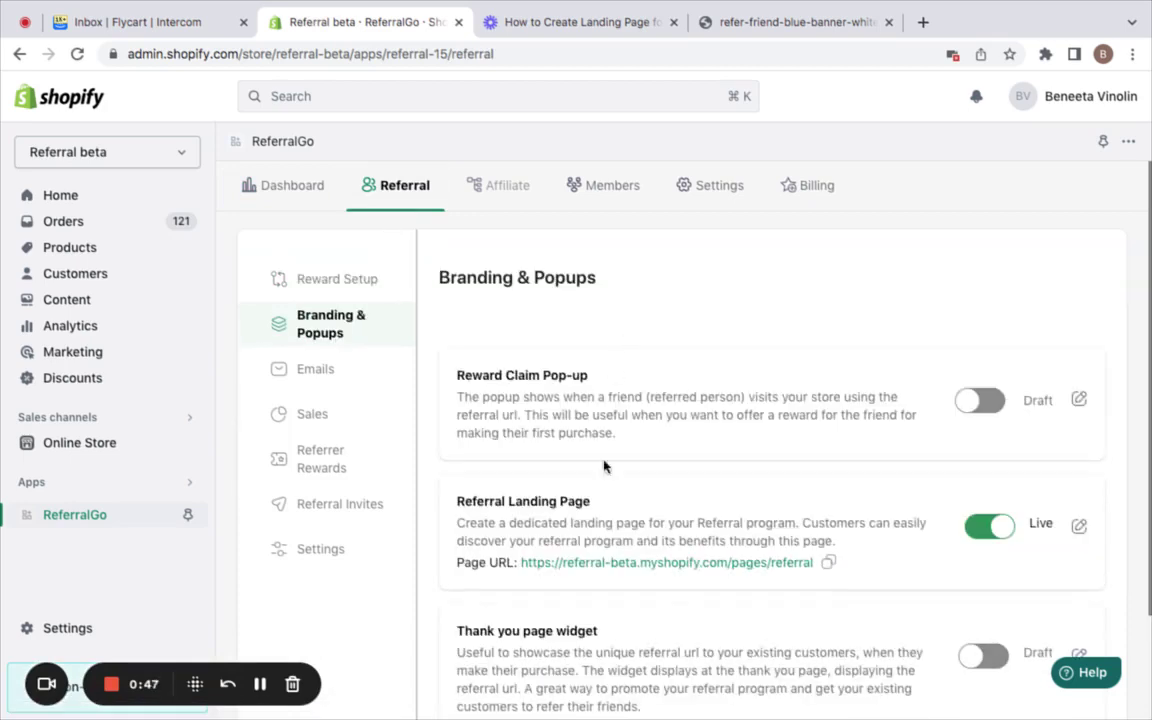
scroll(604, 494, down, 3)
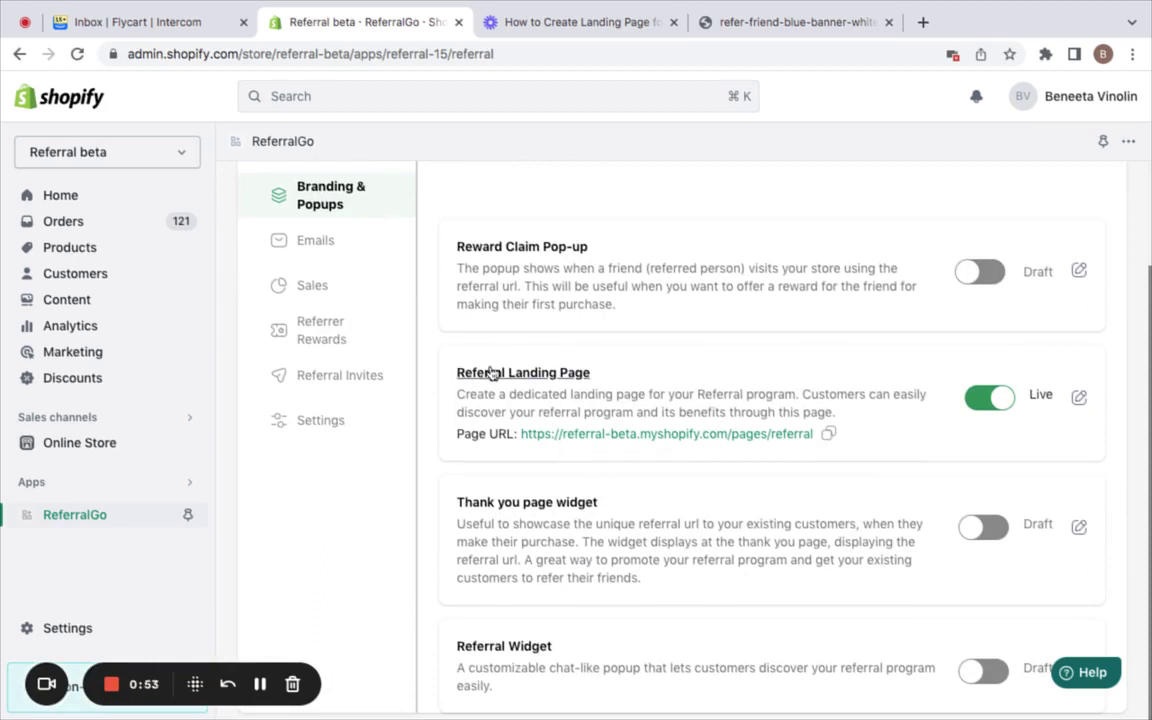
Open the Referral Landing Page editor, check the logged-in view, then return to the guest preview.
click(563, 375)
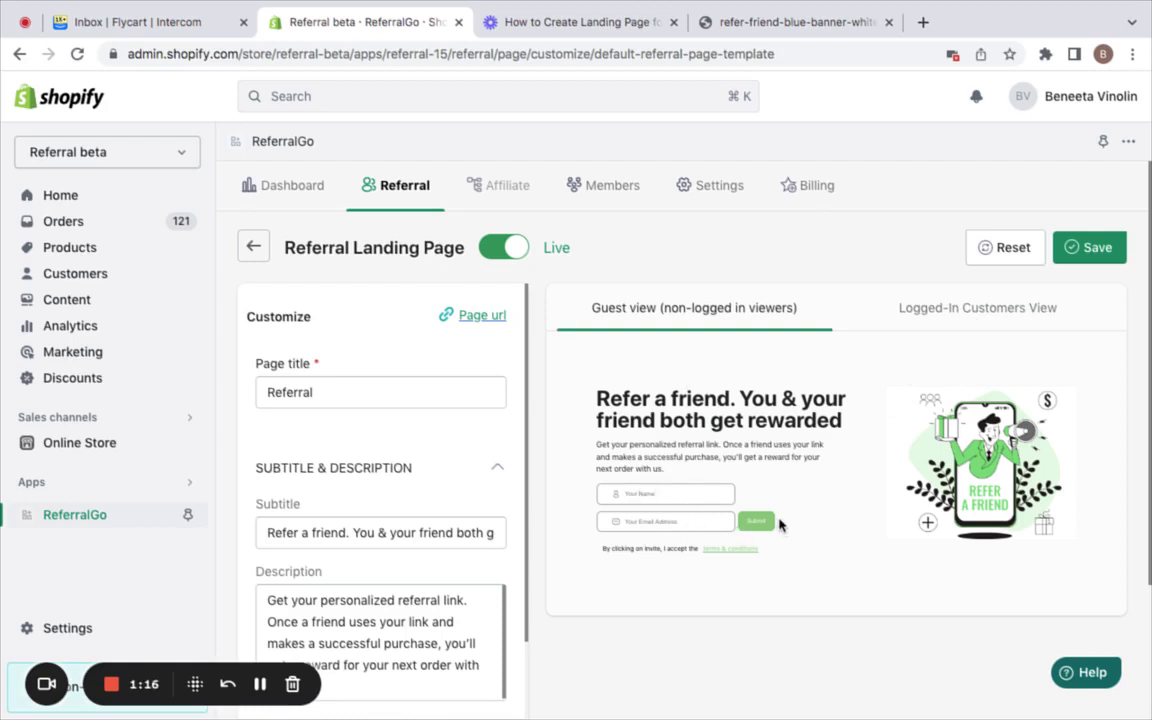
click(910, 318)
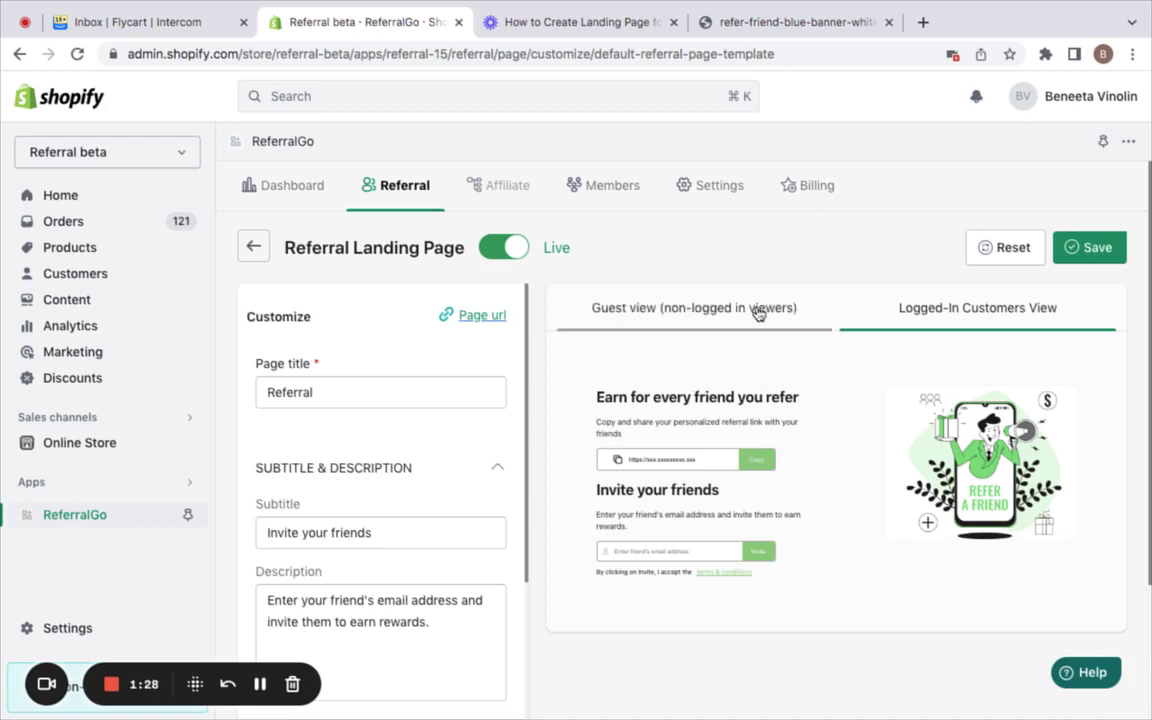
click(717, 322)
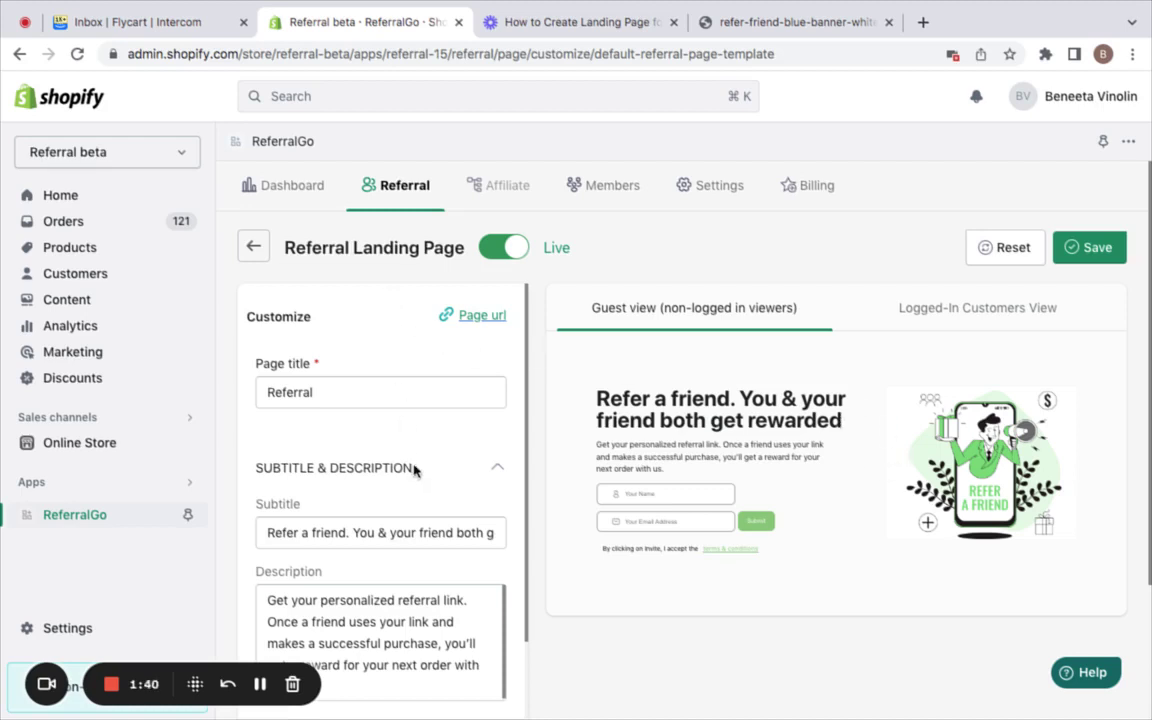
Change the landing page title from 'Referral' to 'Refer & Earn'.
click(335, 392)
key(BackSpace)
key(BackSpace)
key(BackSpace)
key(BackSpace)
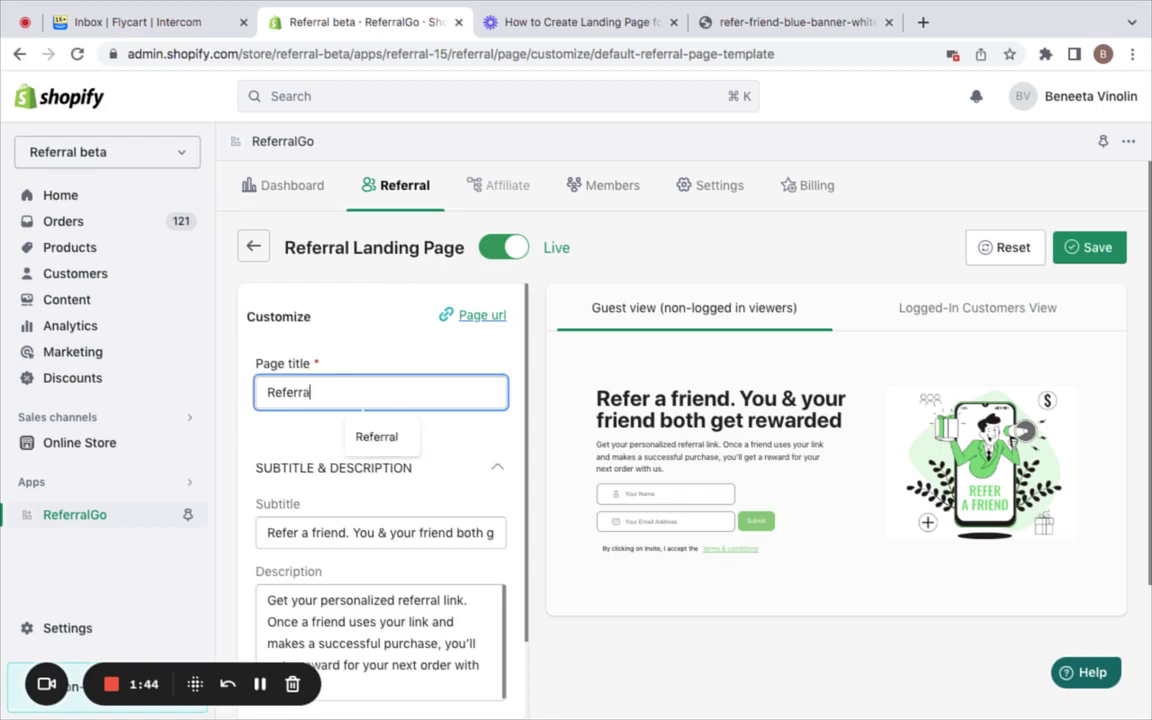
key(BackSpace)
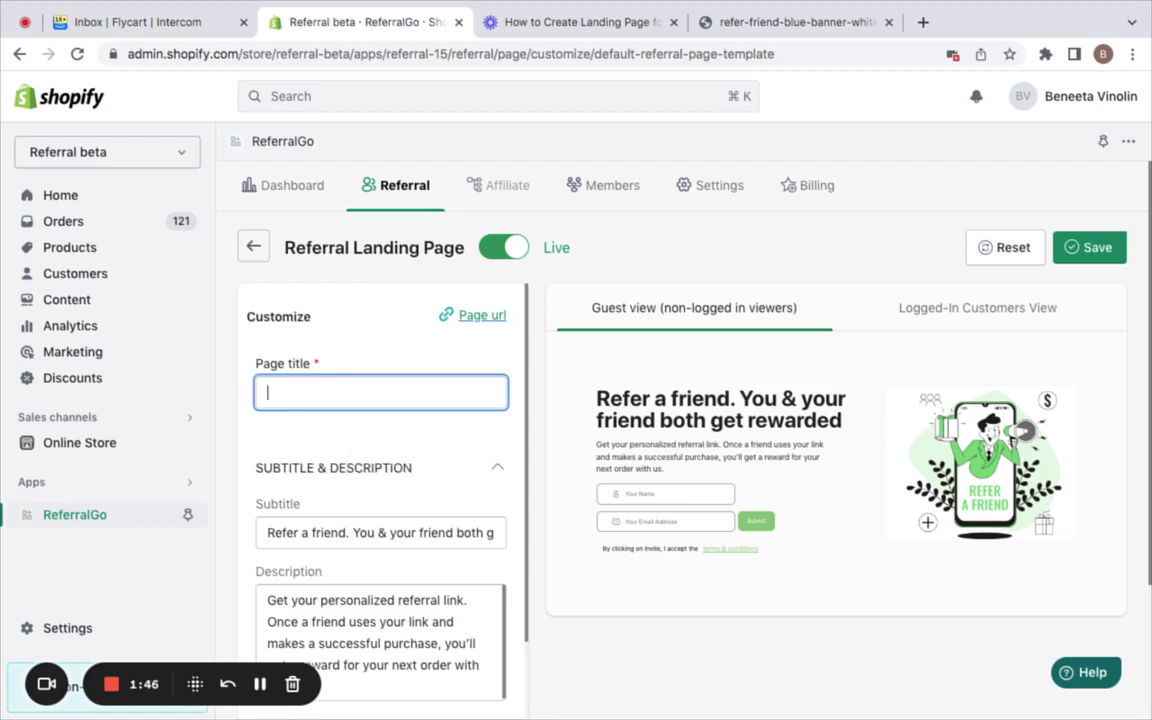
text(Refer & Earn)
click(396, 438)
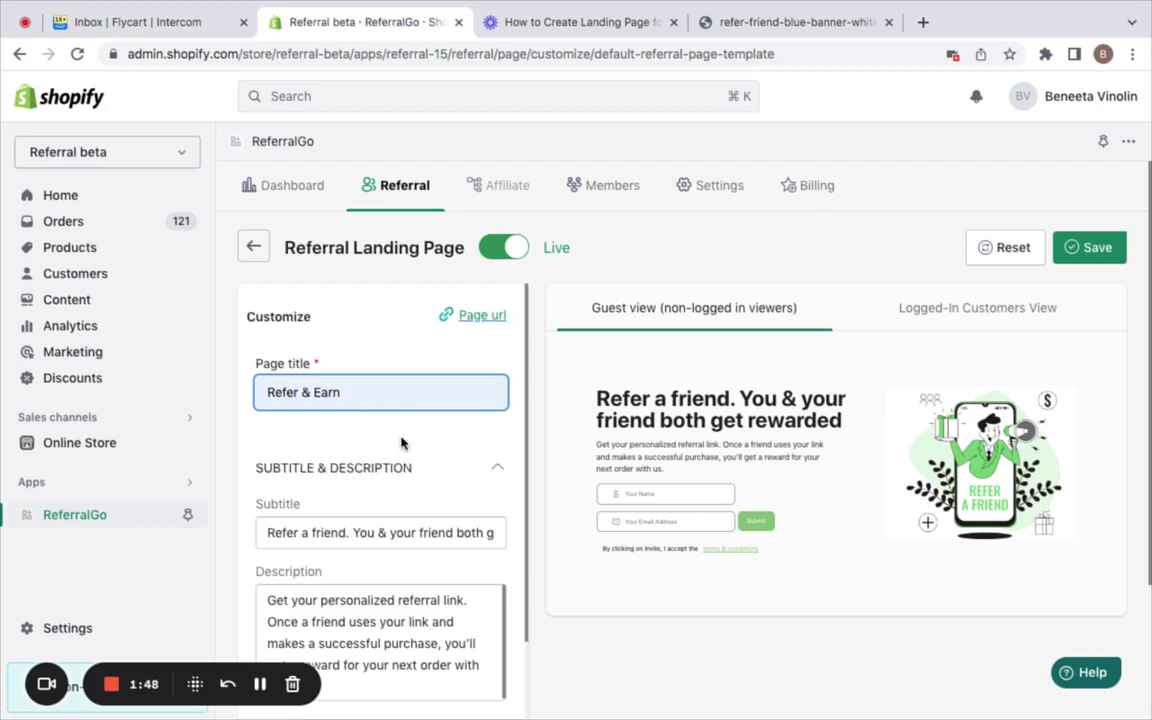
Expand the subtitle, Input Fields and Submit Button settings sections.
click(422, 455)
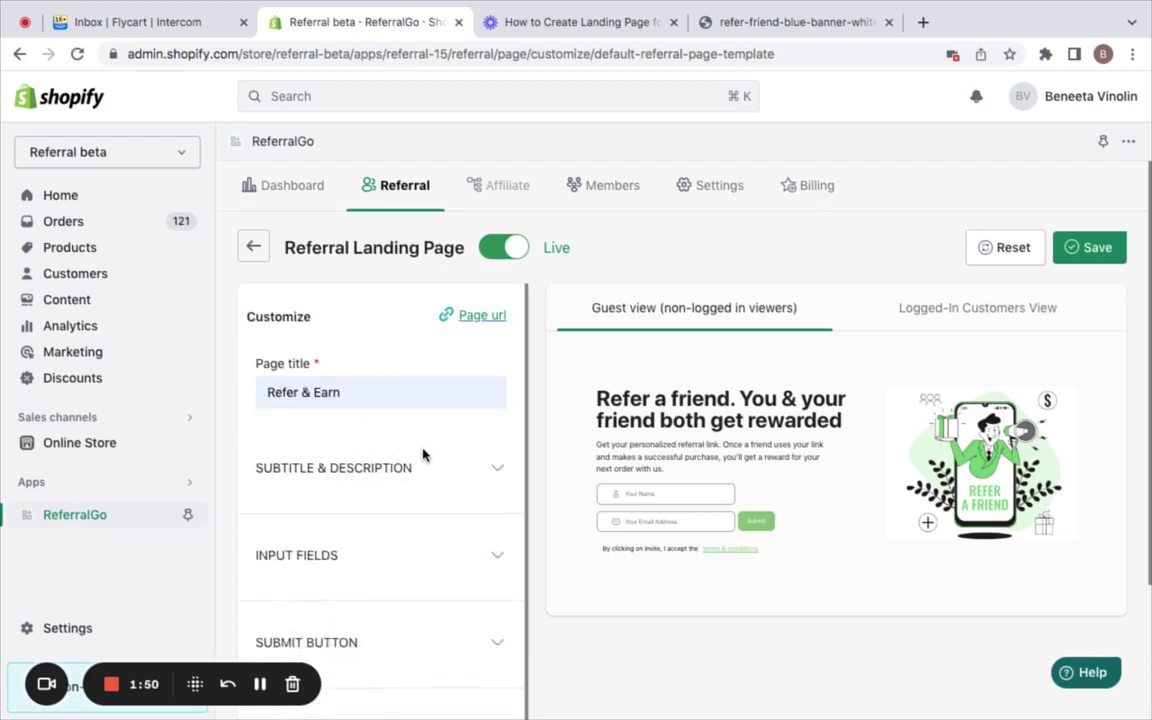
click(470, 468)
scroll(460, 470, down, 2)
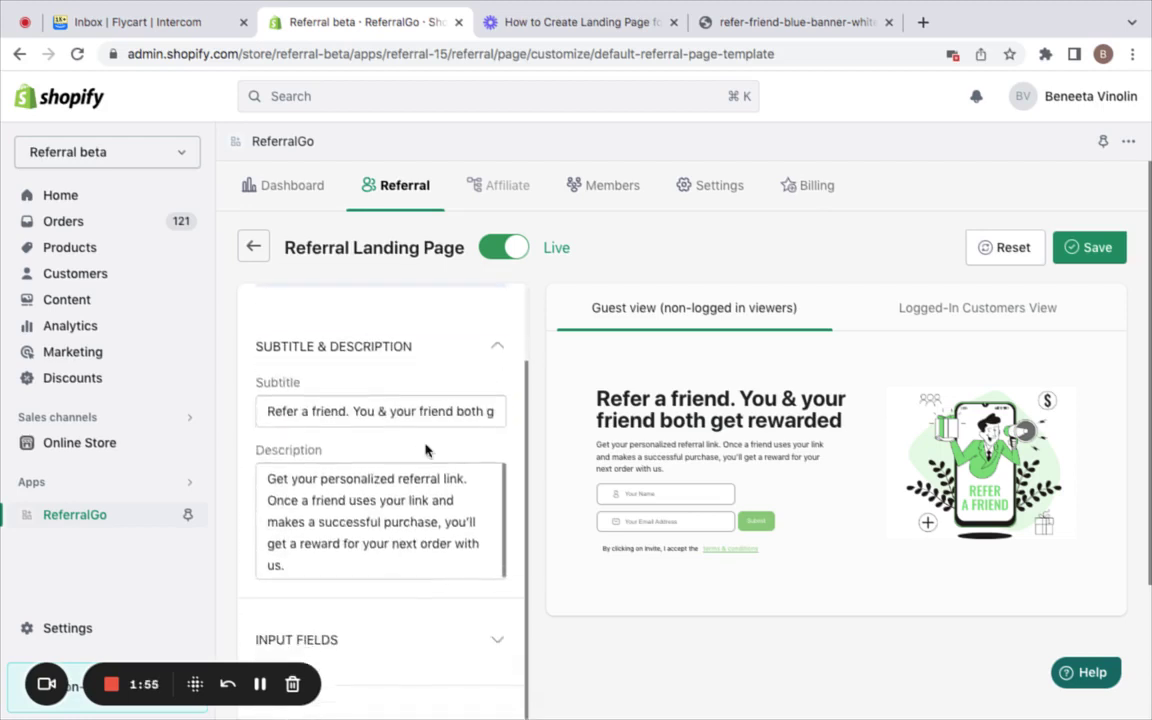
scroll(427, 450, down, 2)
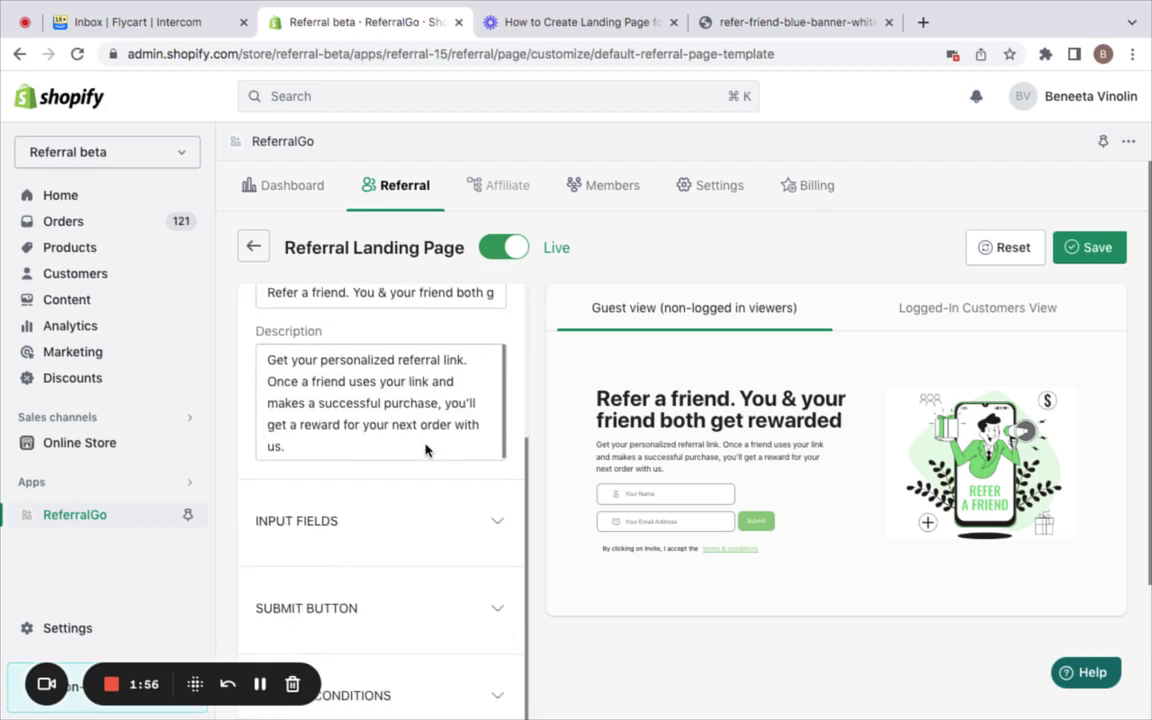
click(494, 519)
scroll(418, 500, down, 5)
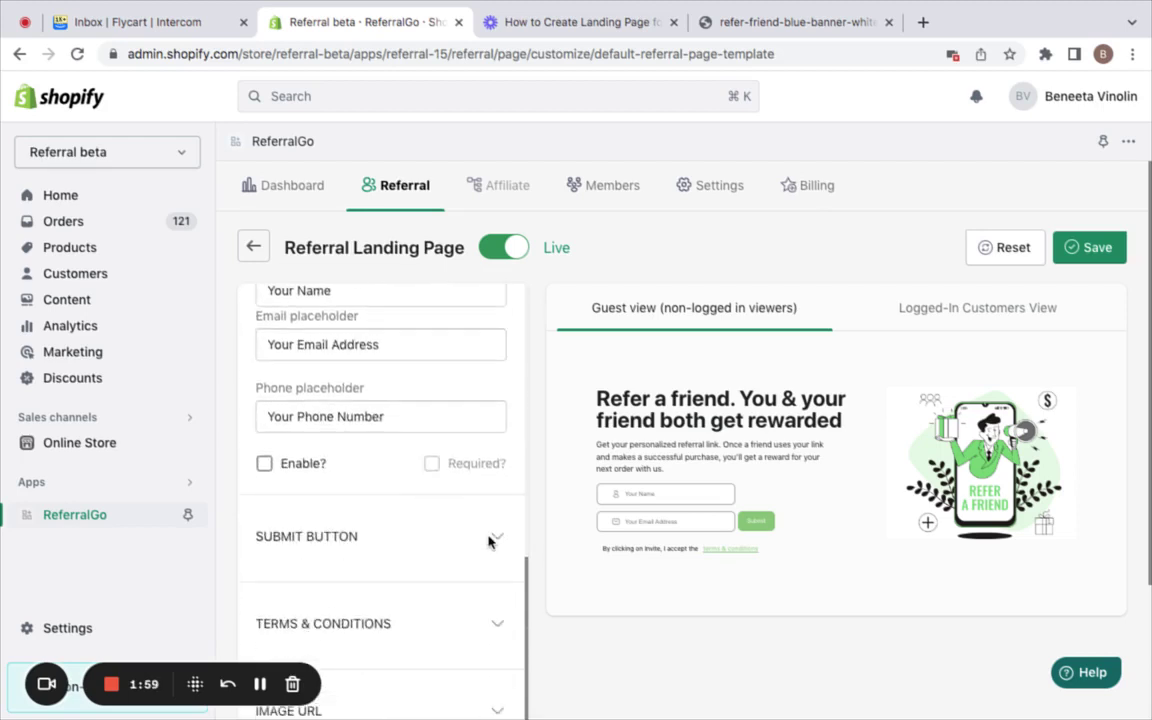
click(500, 540)
Give the submit button a purple background with near-black text.
scroll(404, 522, down, 2)
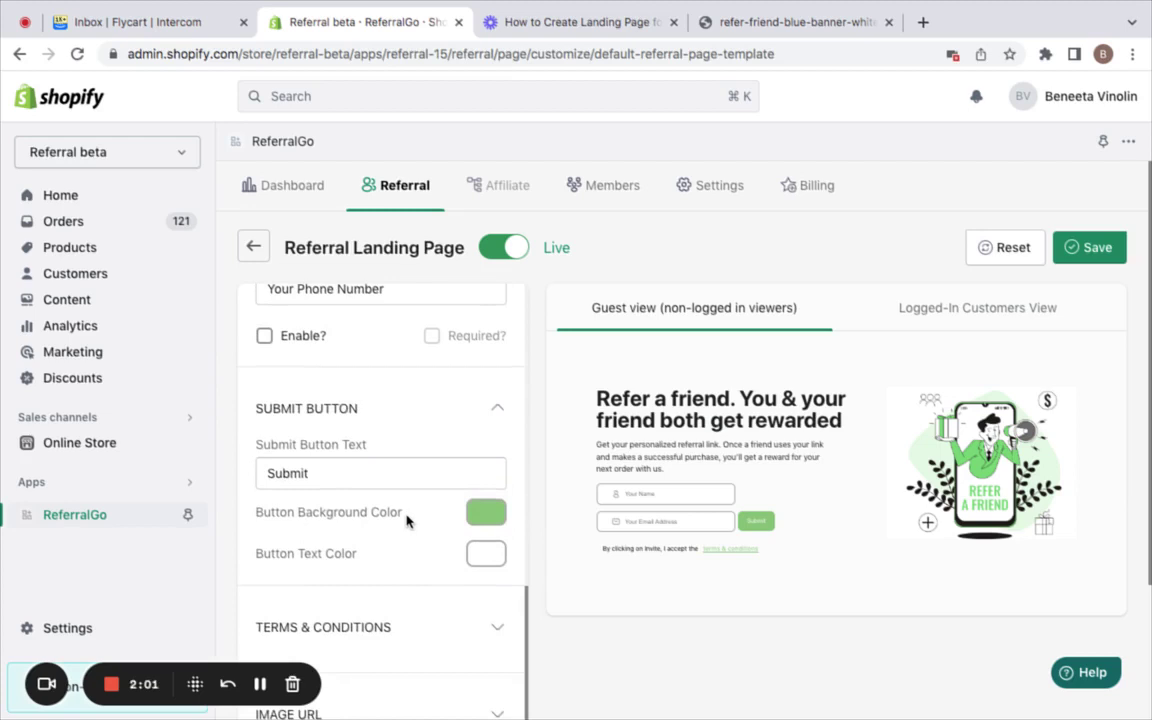
click(490, 511)
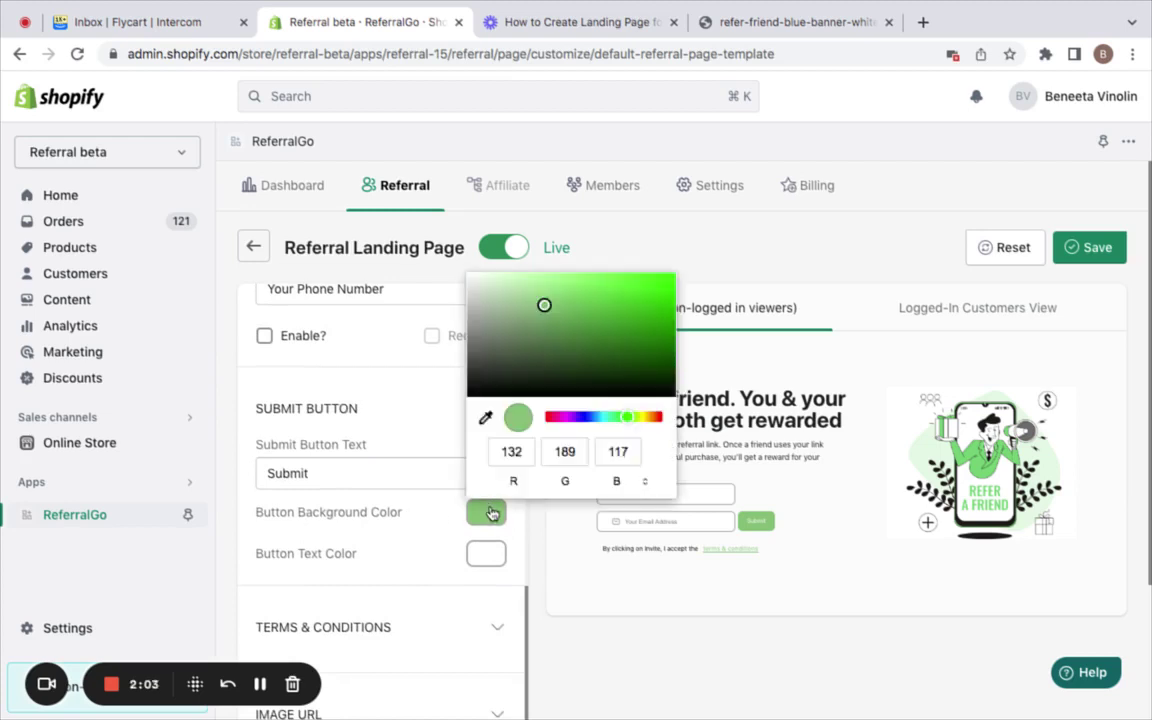
click(566, 417)
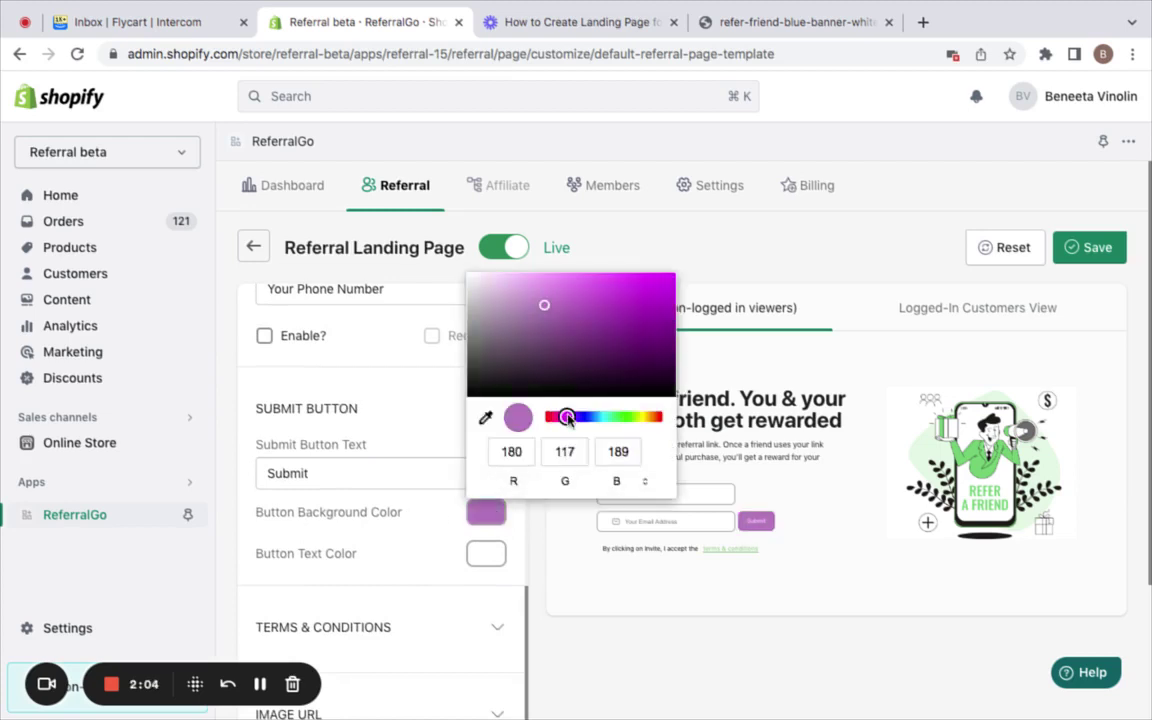
click(582, 310)
click(484, 554)
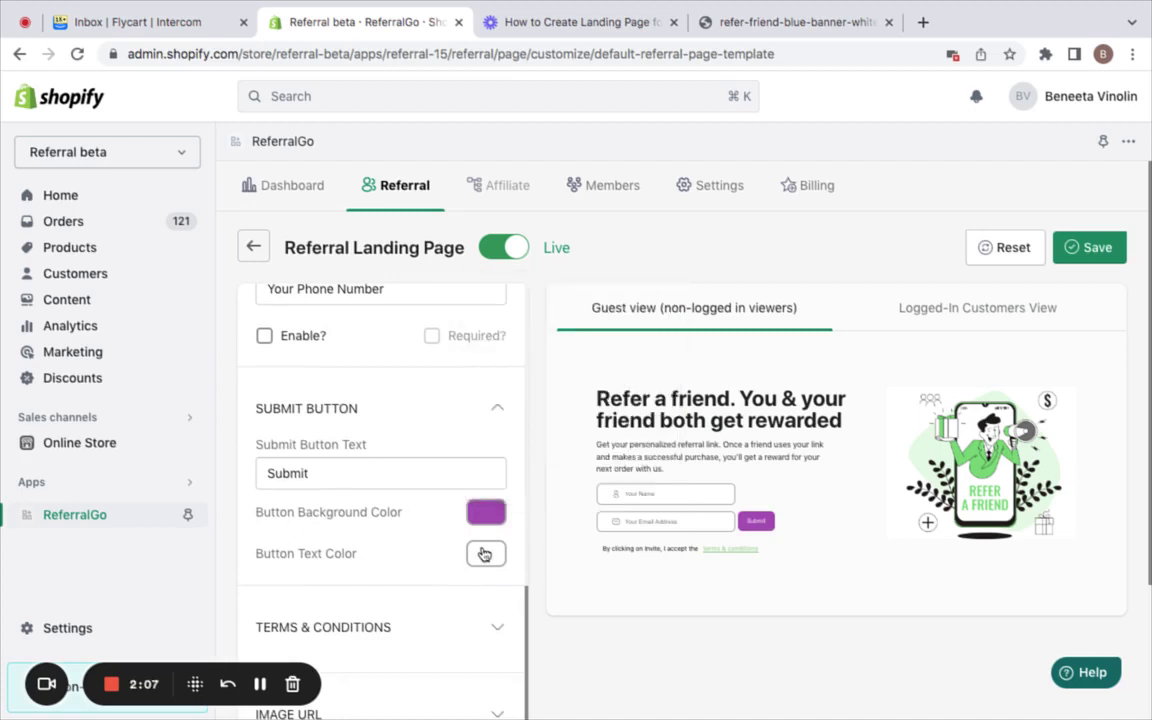
click(484, 554)
click(496, 427)
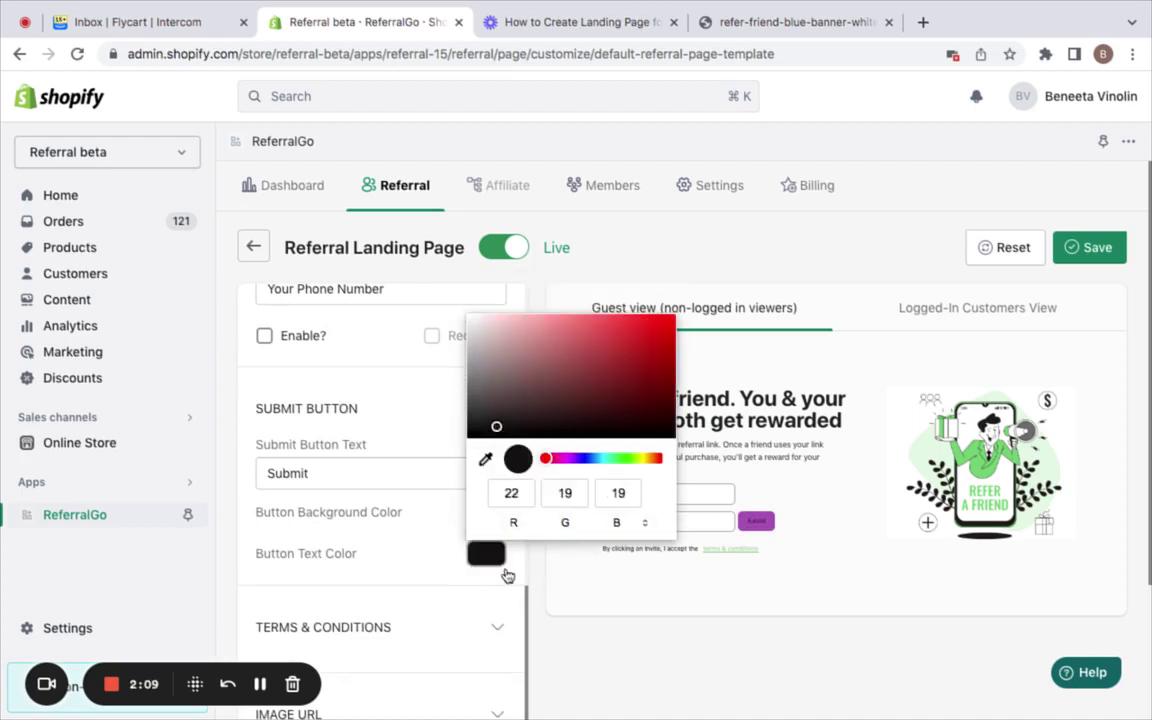
click(511, 596)
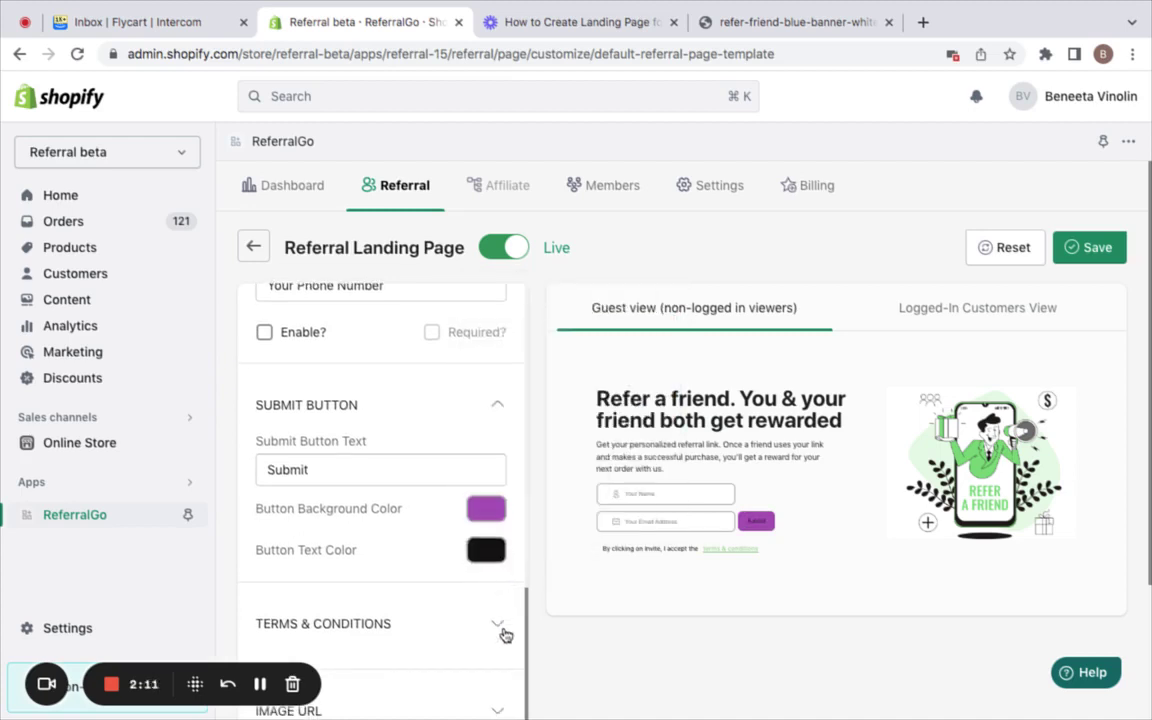
Set the Terms & Conditions link text colour to purple.
click(499, 628)
scroll(412, 583, down, 5)
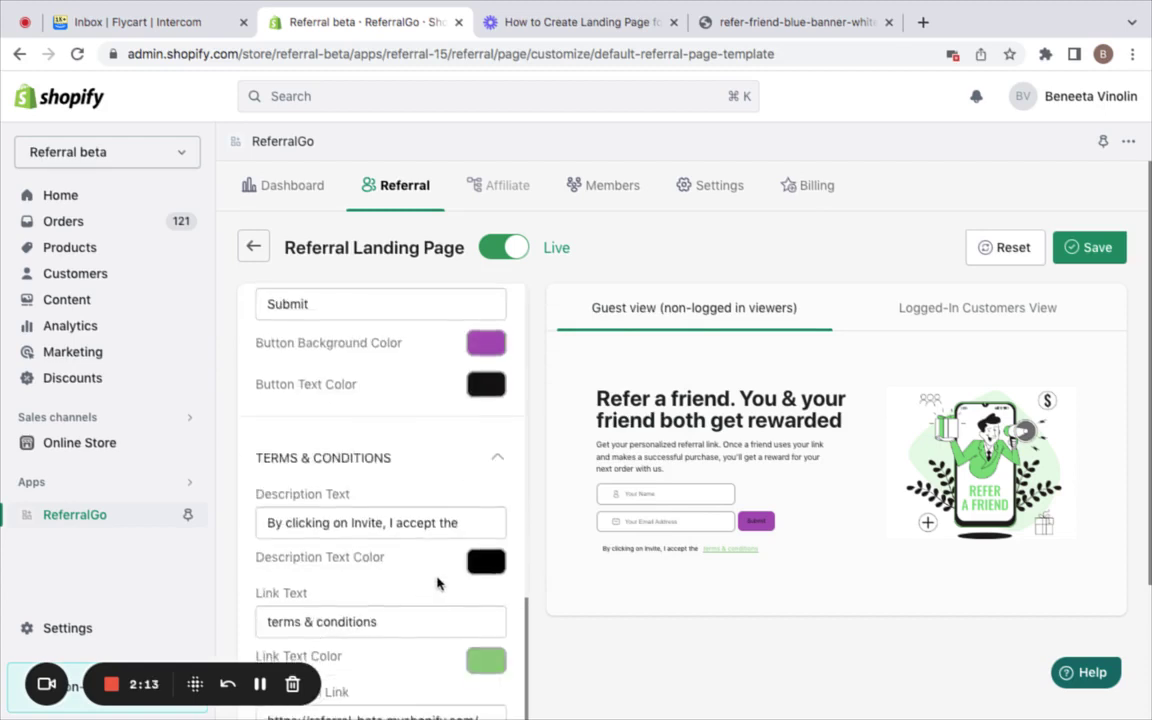
click(484, 588)
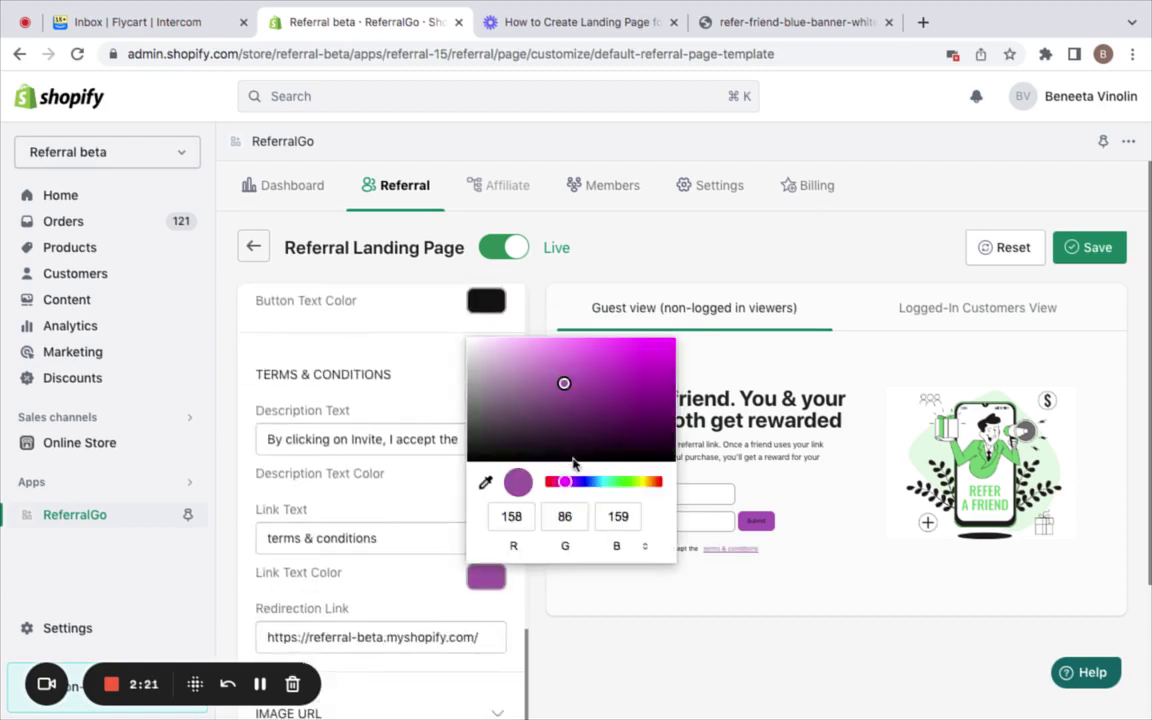
click(590, 652)
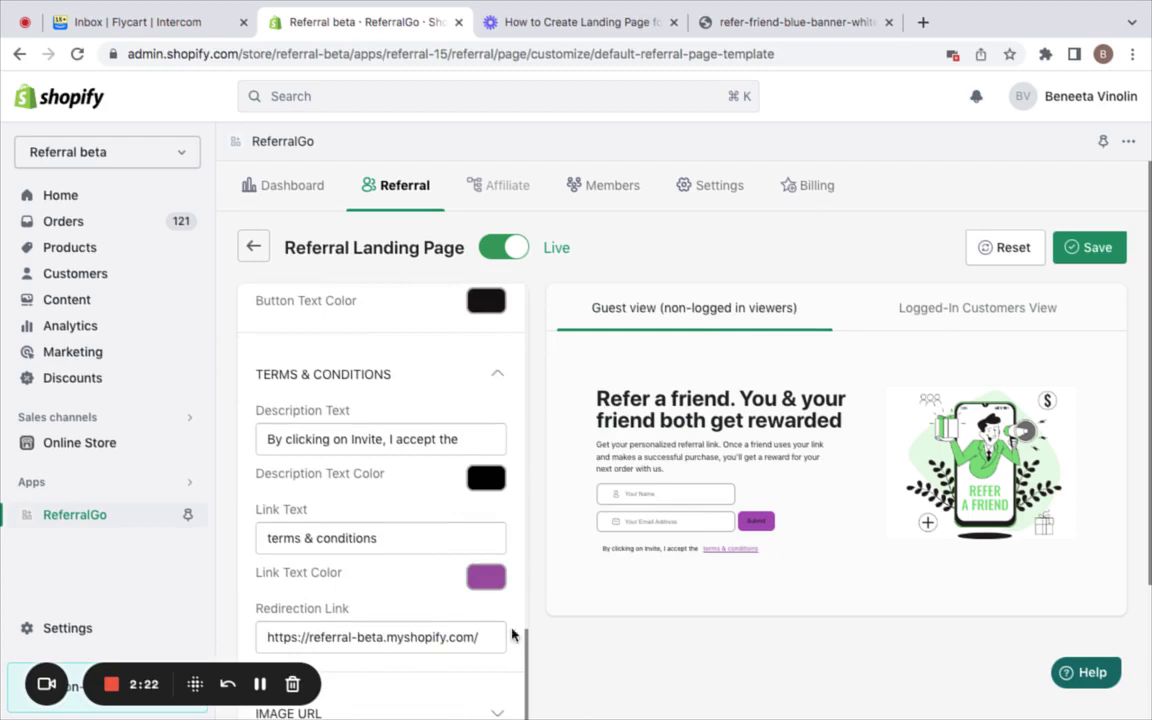
Expand Image URL and delete the existing image address.
scroll(433, 618, down, 3)
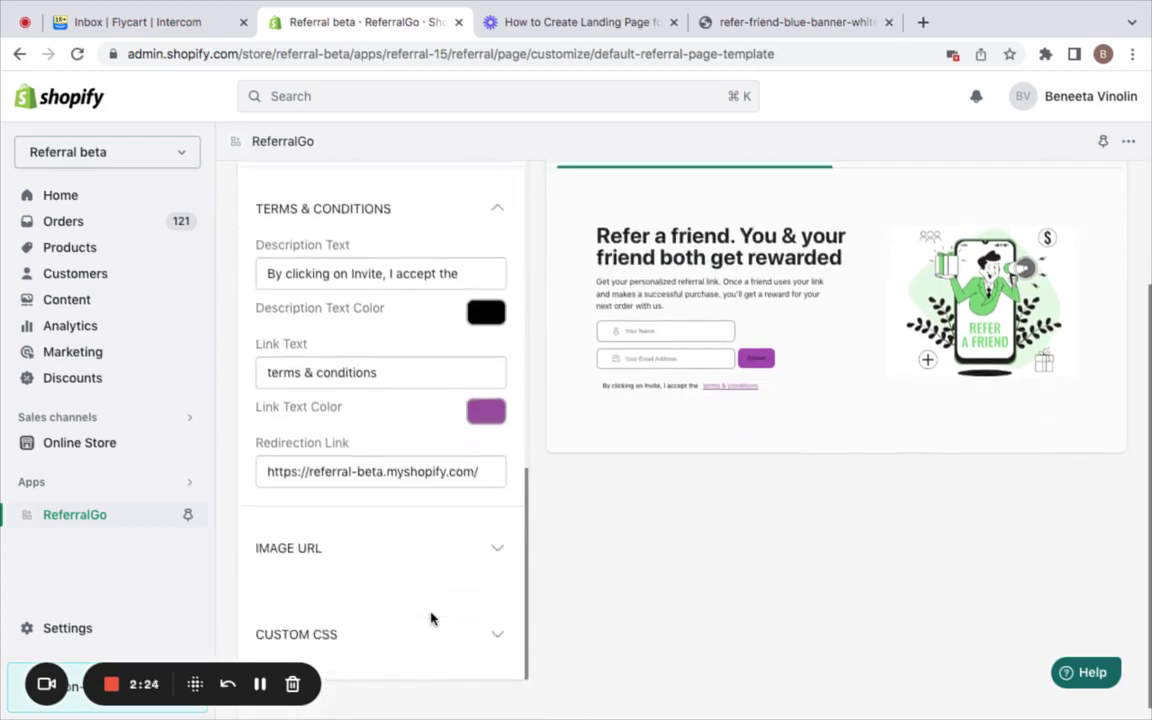
click(497, 545)
scroll(517, 527, down, 1)
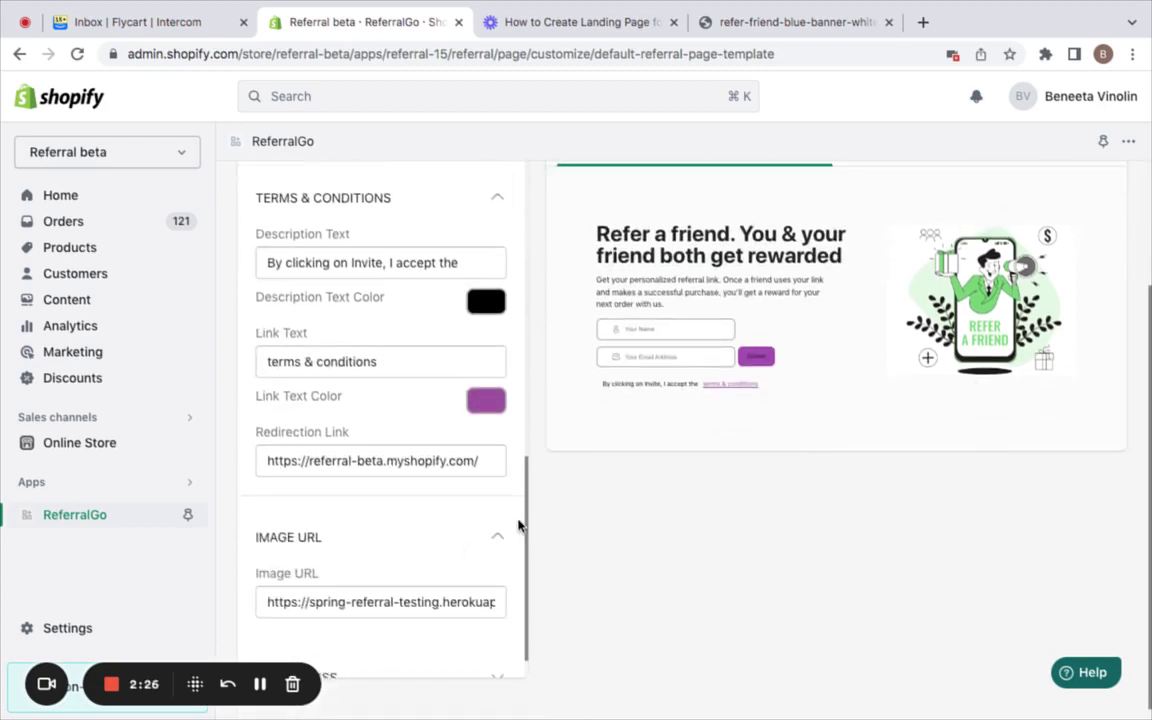
drag(268, 562, 607, 570)
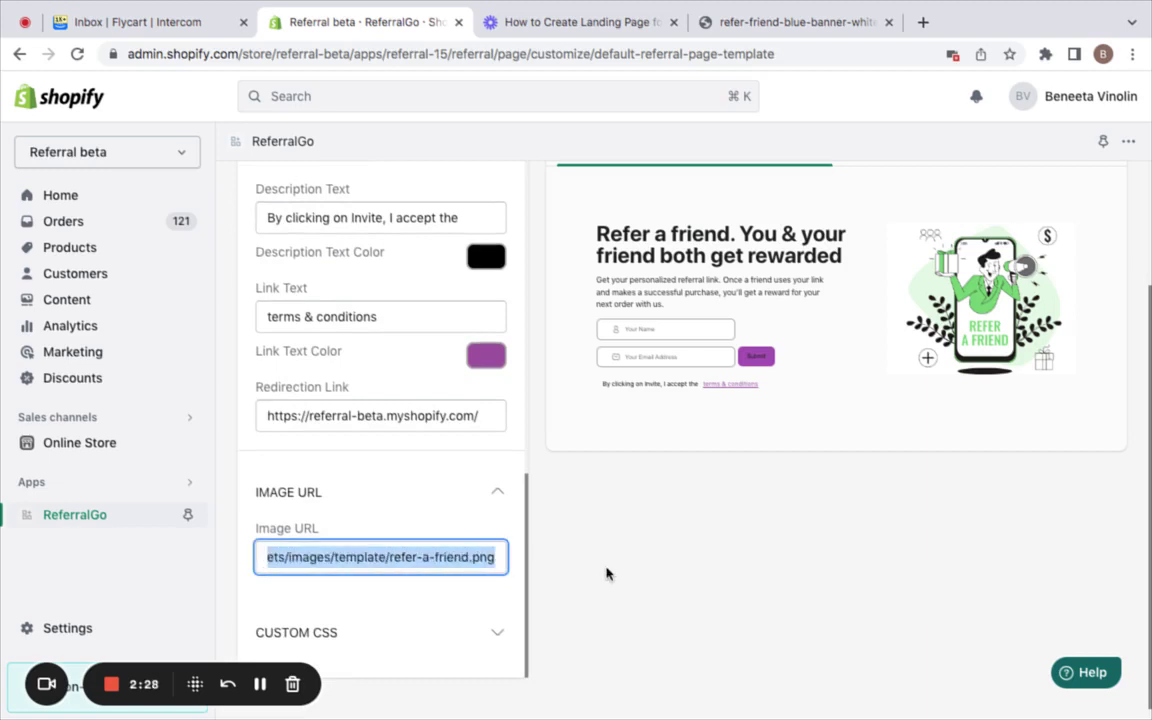
key(BackSpace)
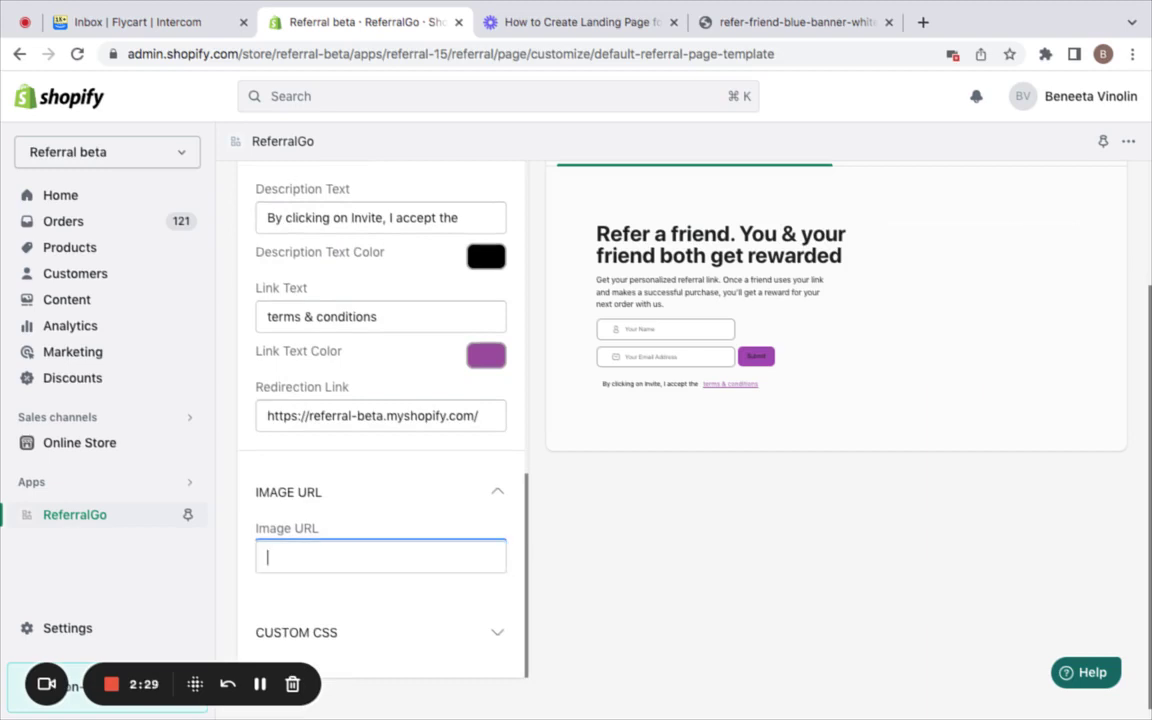
Copy the Refer a Friend banner's image address from the other tab and paste it as the page image.
click(764, 24)
right_click(687, 442)
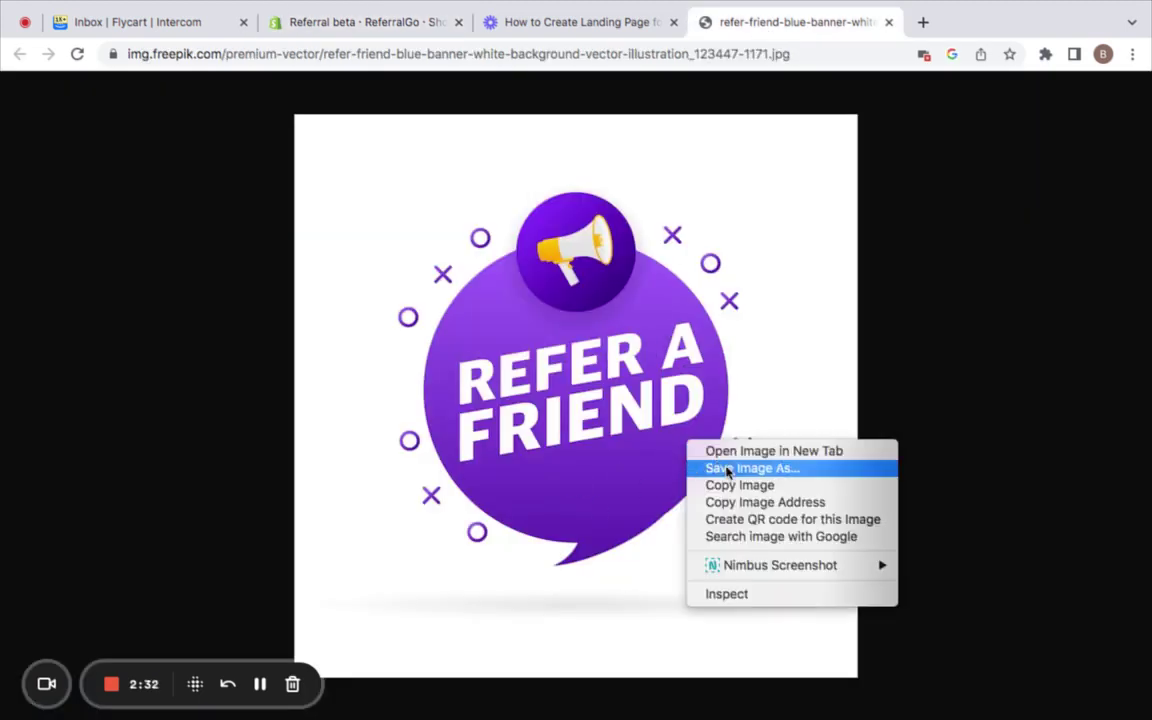
click(757, 501)
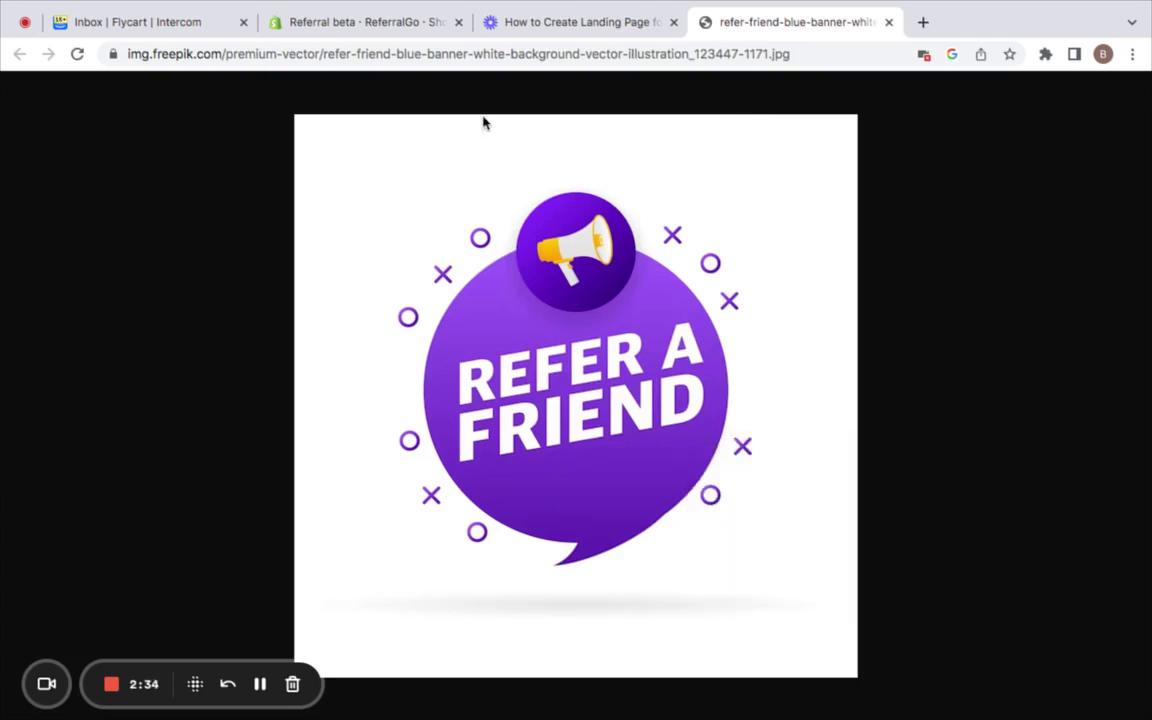
click(391, 32)
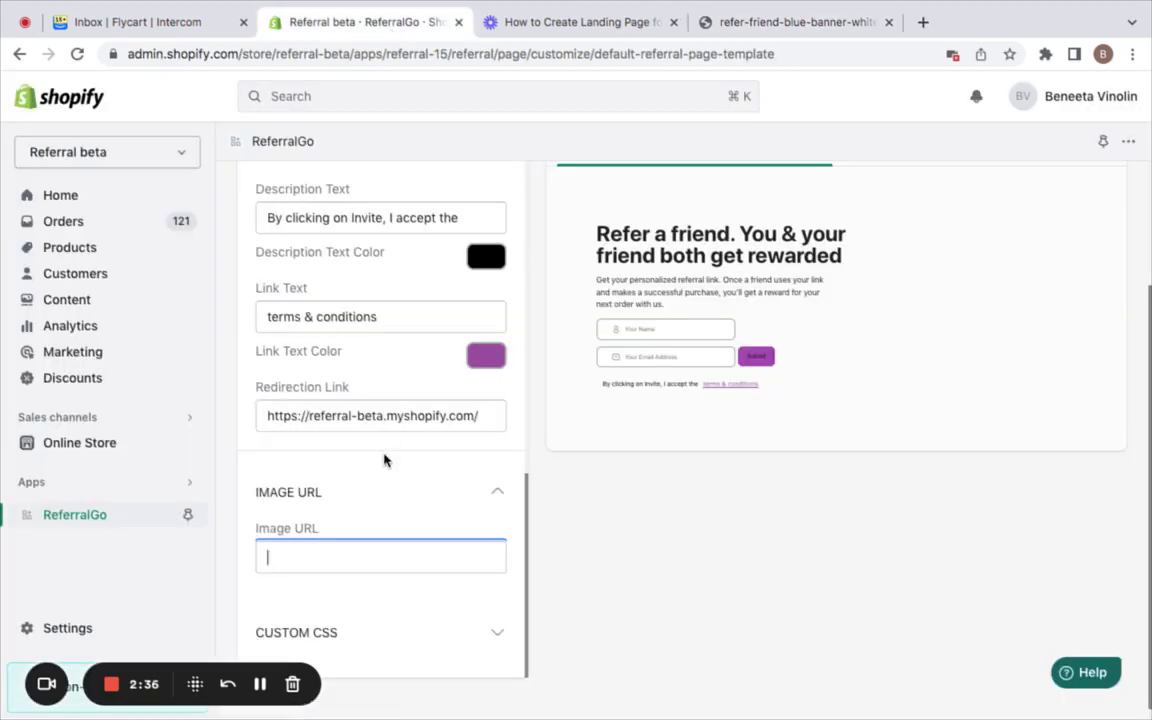
key(super+v)
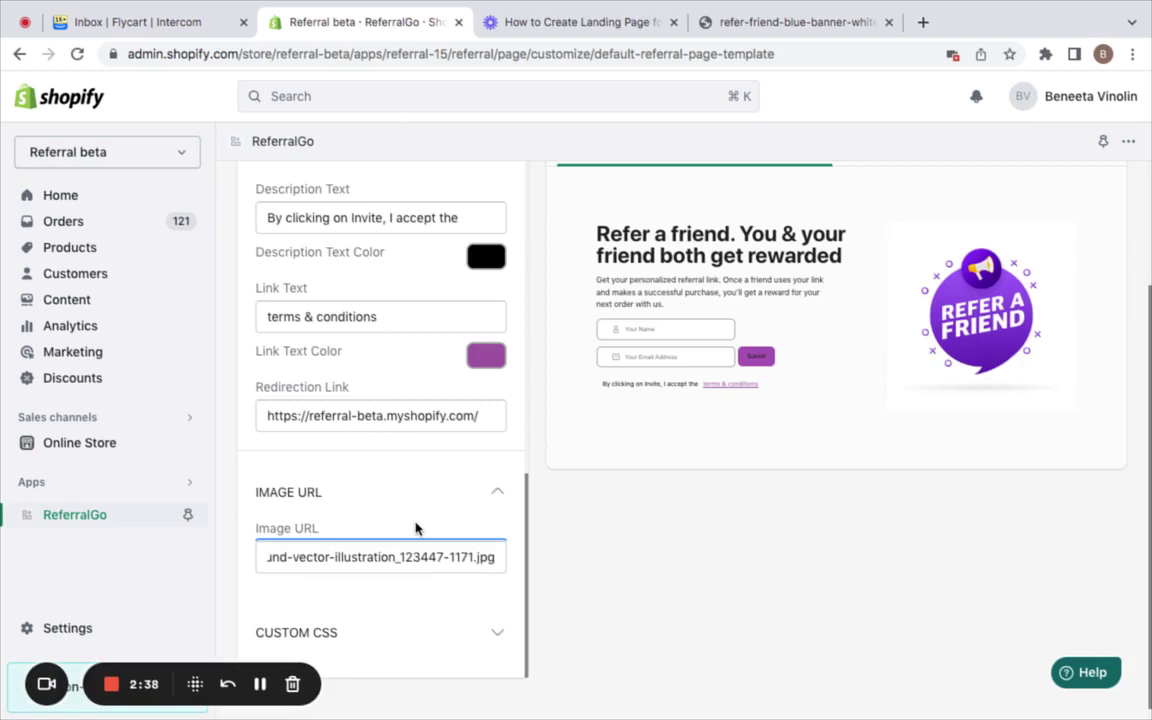
scroll(416, 530, down, 1)
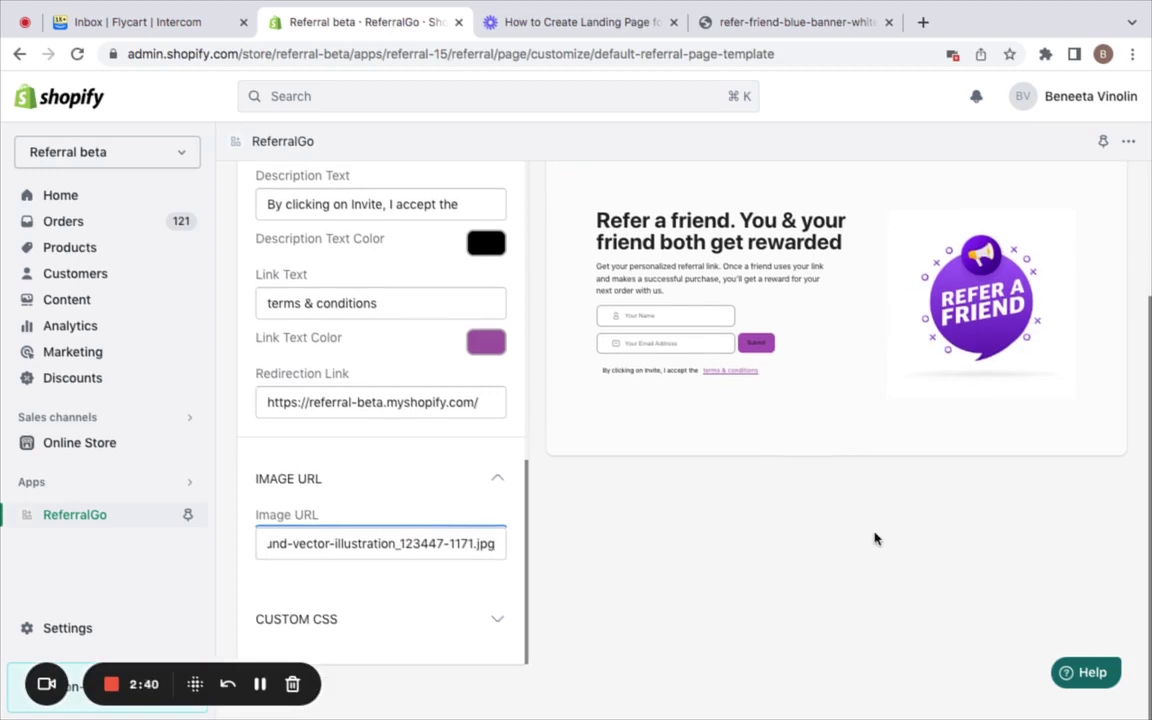
scroll(877, 537, up, 5)
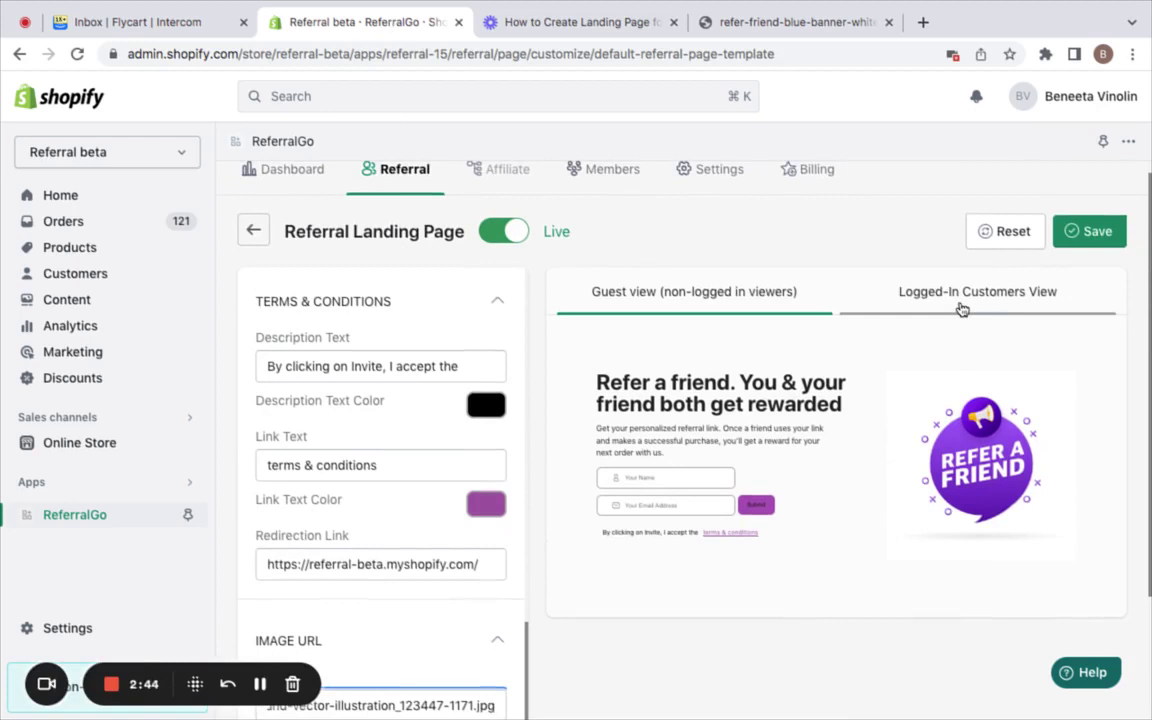
Switch to the logged-in customer preview and expand the Input Fields and Invite Button settings.
click(961, 309)
scroll(380, 484, up, 10)
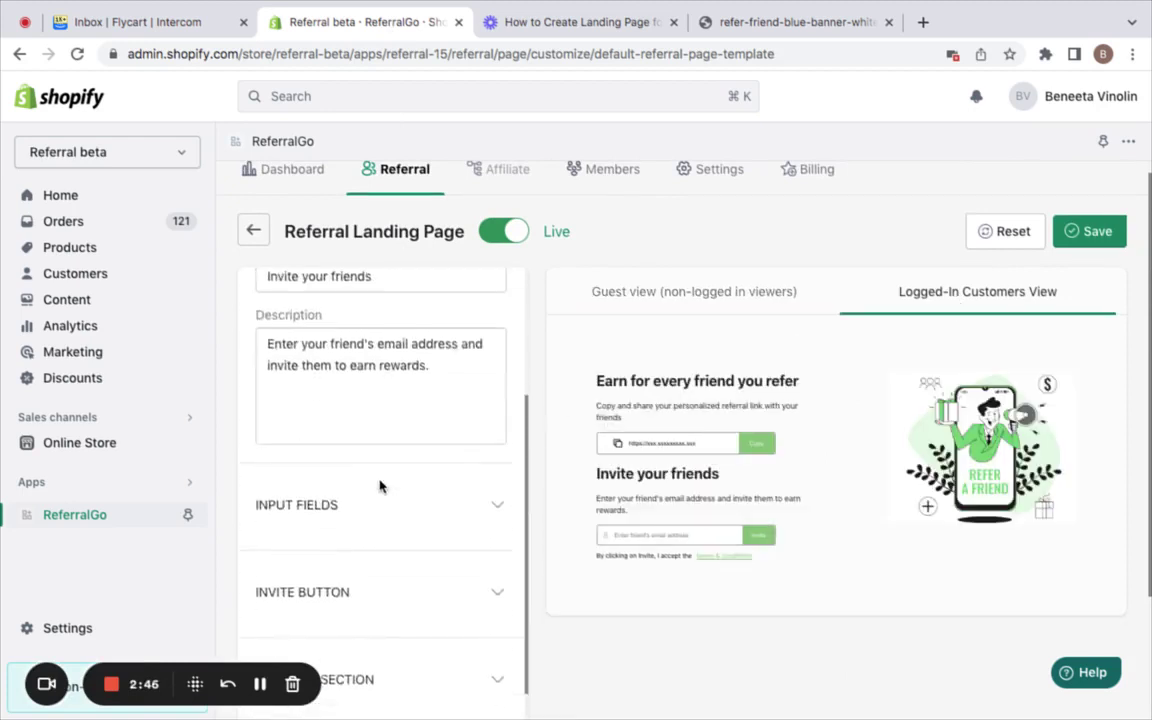
scroll(405, 502, down, 3)
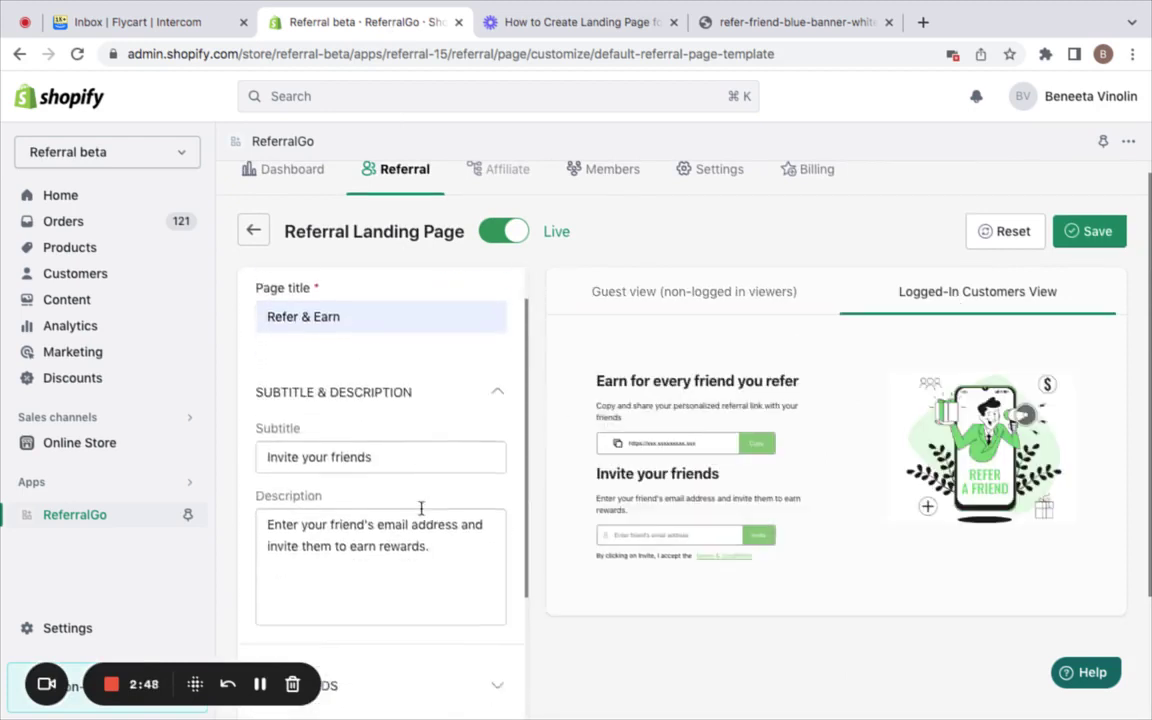
click(491, 567)
scroll(491, 568, down, 2)
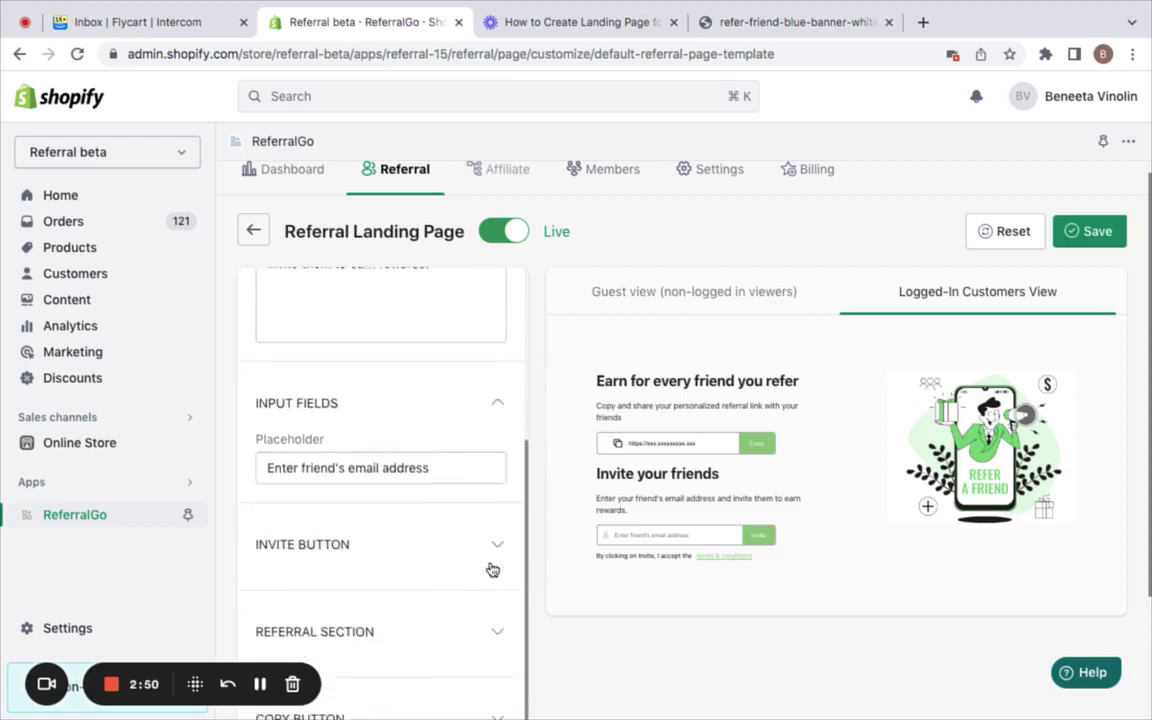
click(489, 517)
scroll(487, 478, down, 2)
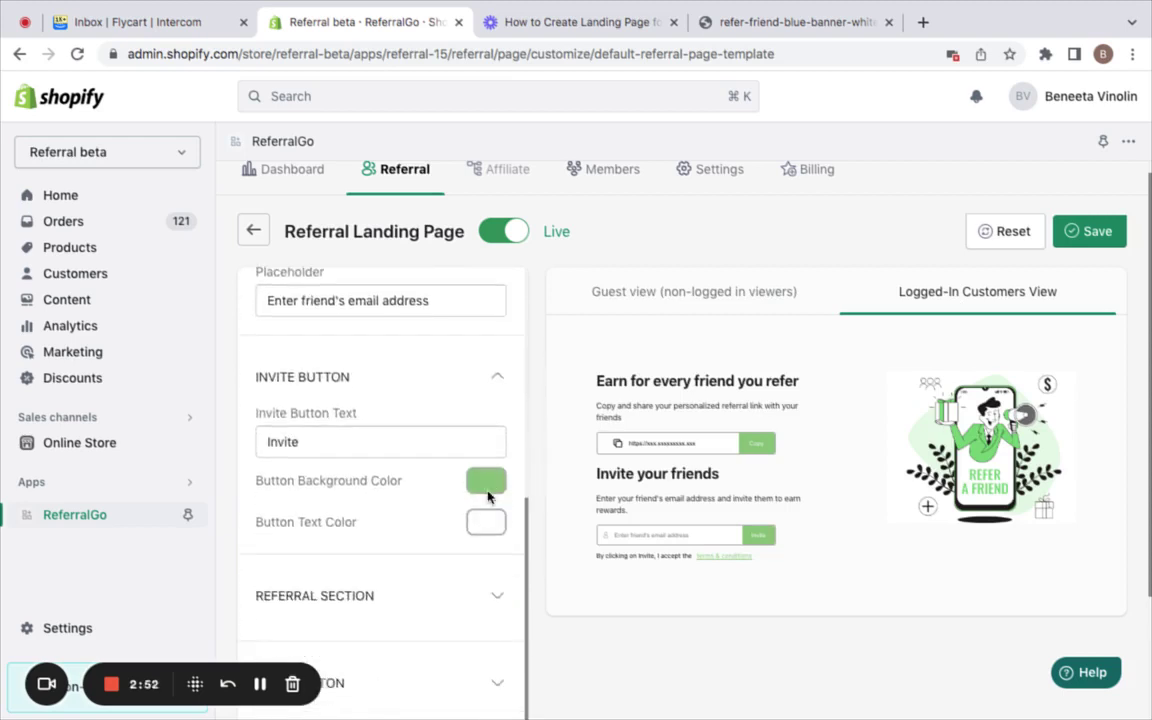
Make the Invite button purple with near-black text.
click(487, 484)
click(566, 385)
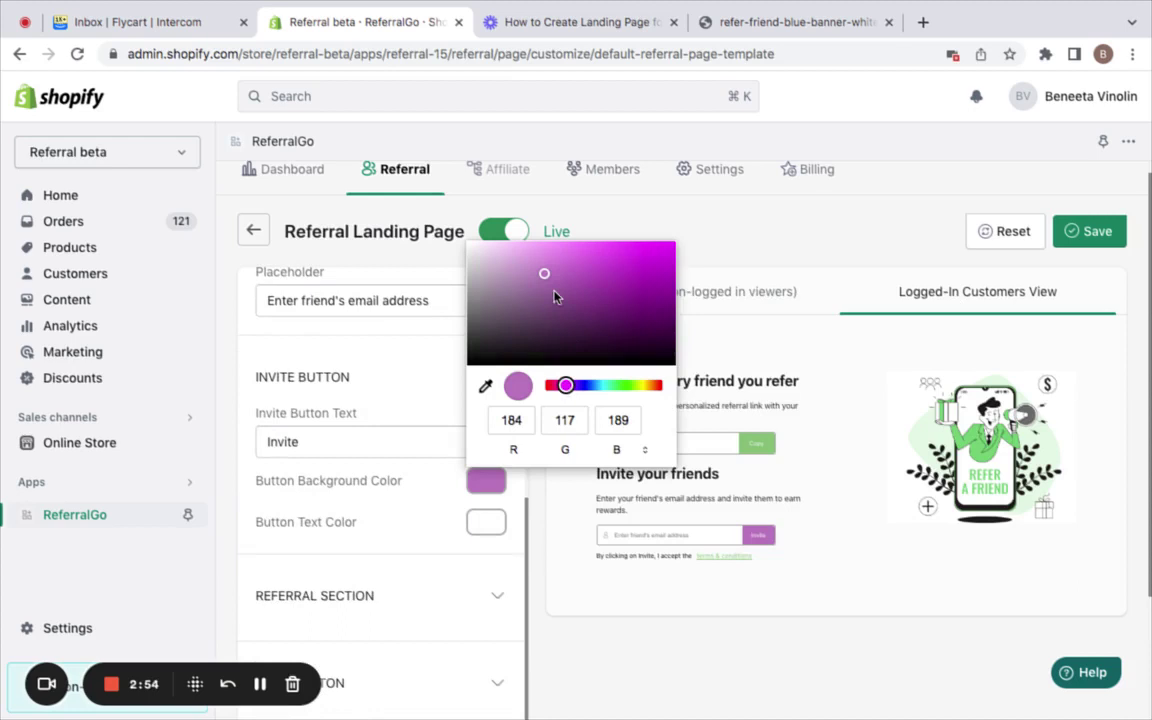
click(551, 289)
click(485, 521)
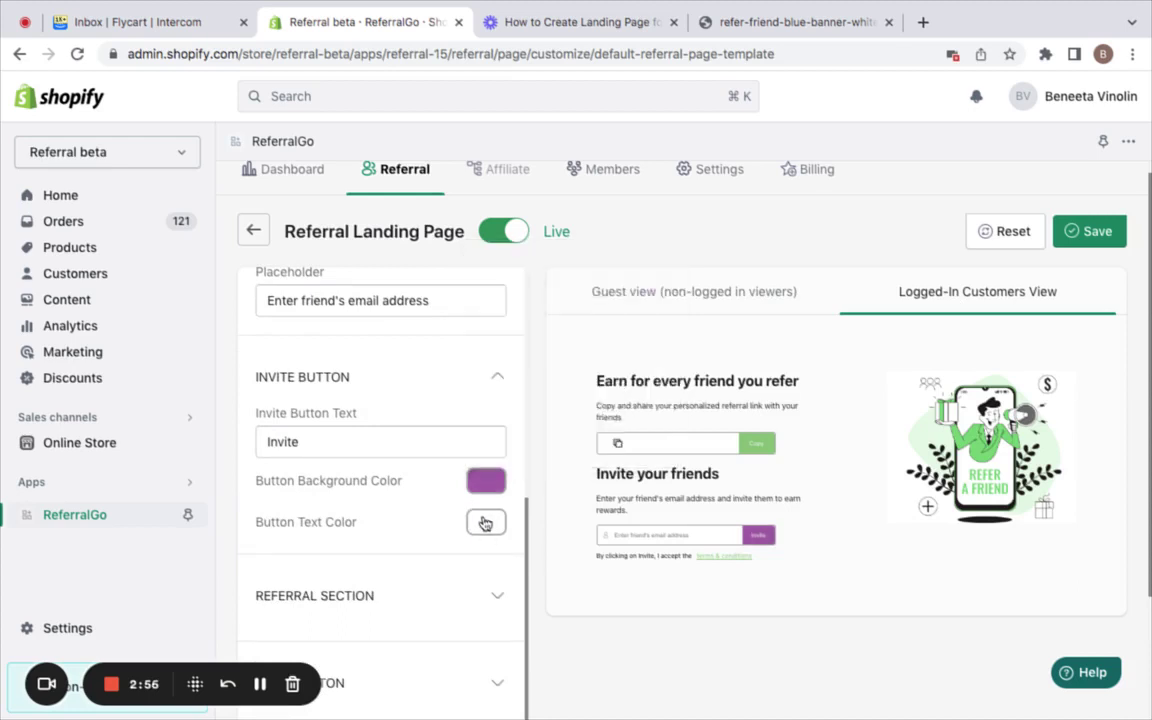
click(485, 521)
click(504, 390)
click(537, 638)
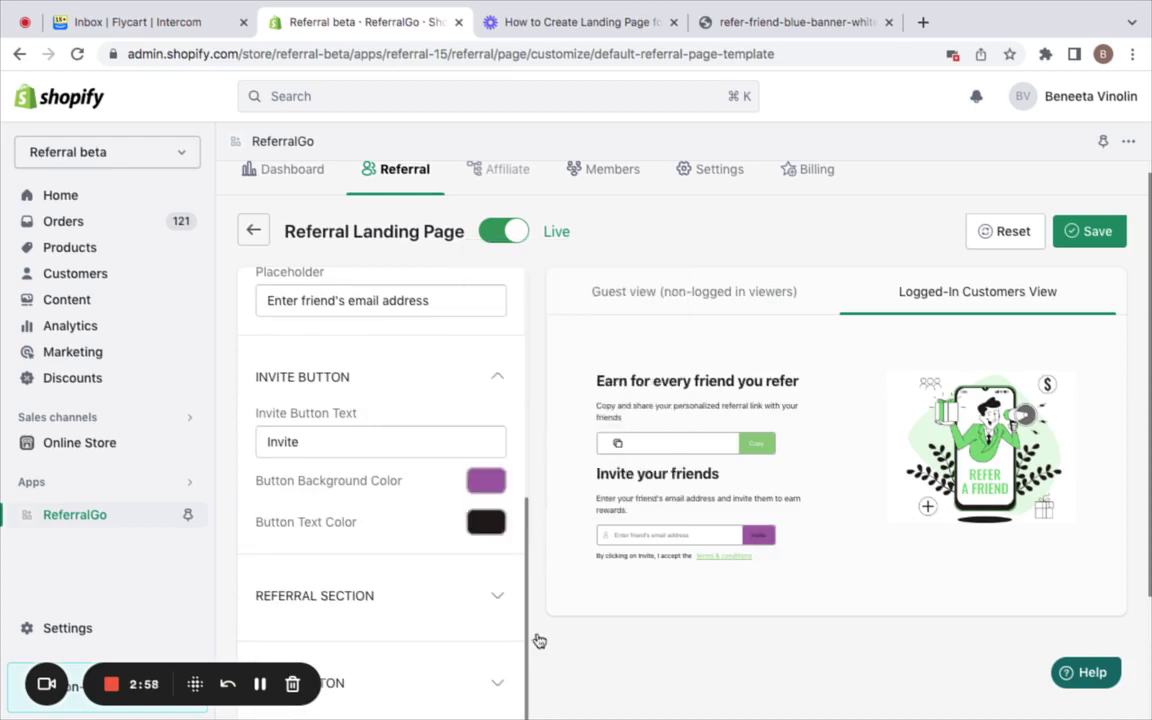
Expand the Referral section and Copy Button settings.
scroll(538, 640, down, 2)
click(496, 507)
scroll(494, 508, down, 6)
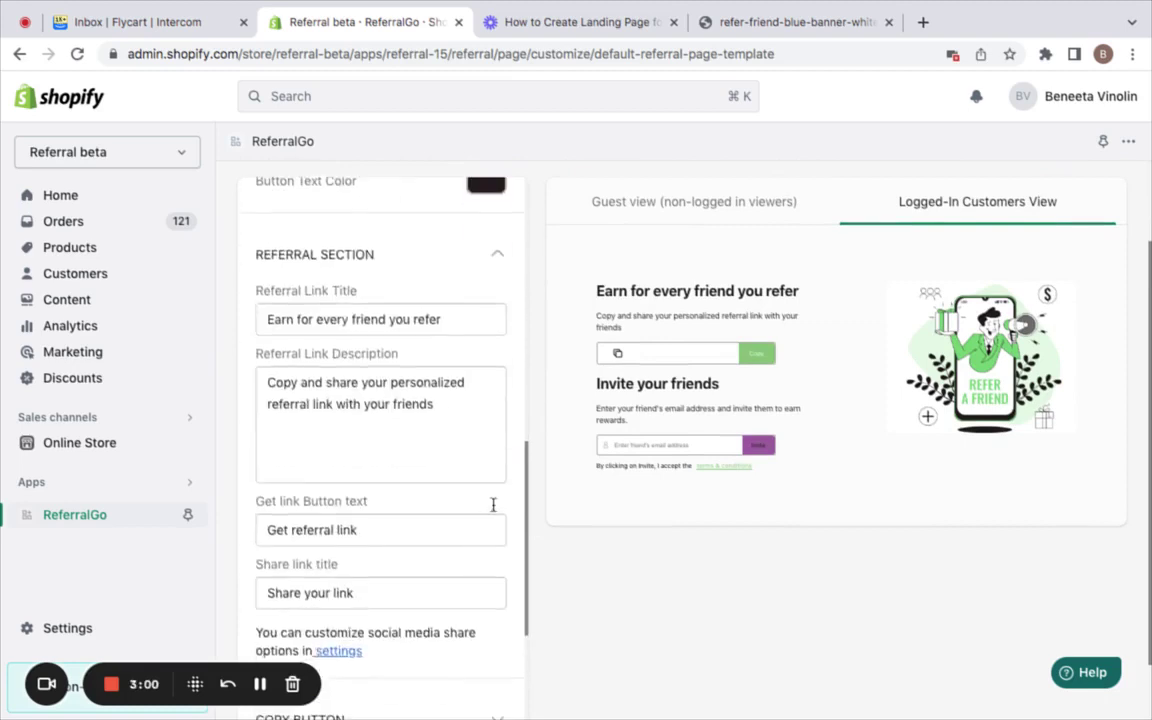
scroll(493, 506, down, 3)
click(494, 473)
scroll(494, 473, down, 3)
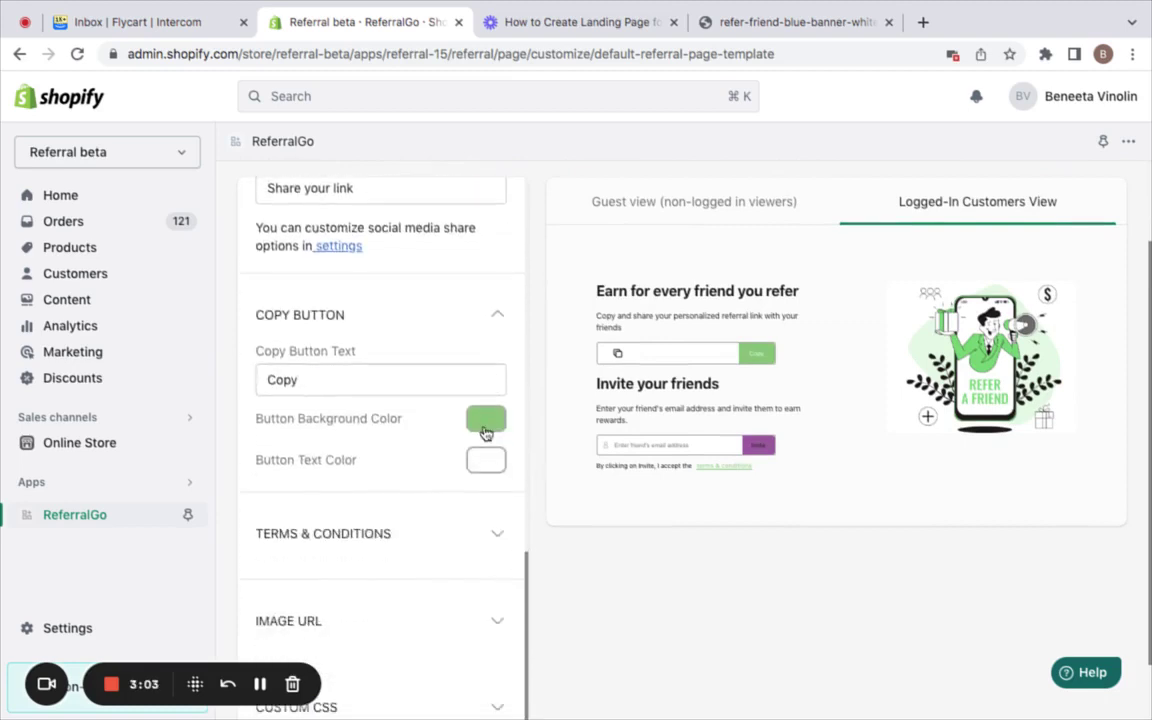
Set the Copy button background to a purple shade and its text to near-black.
click(485, 424)
click(562, 577)
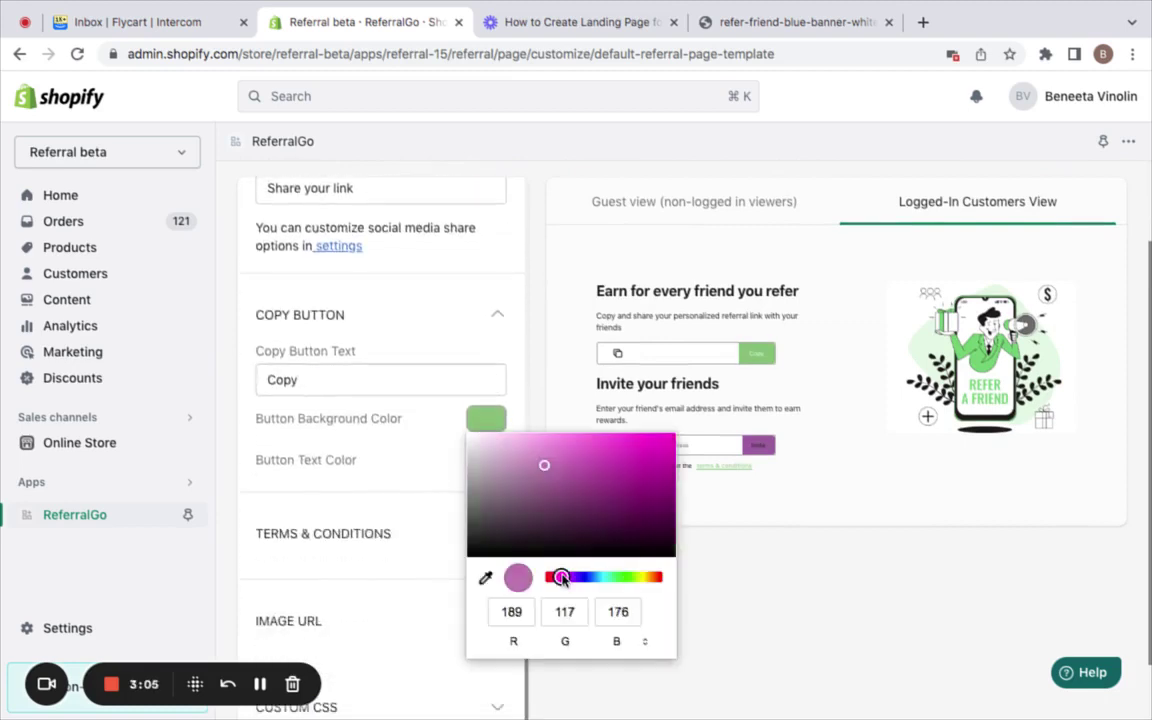
click(549, 479)
click(566, 484)
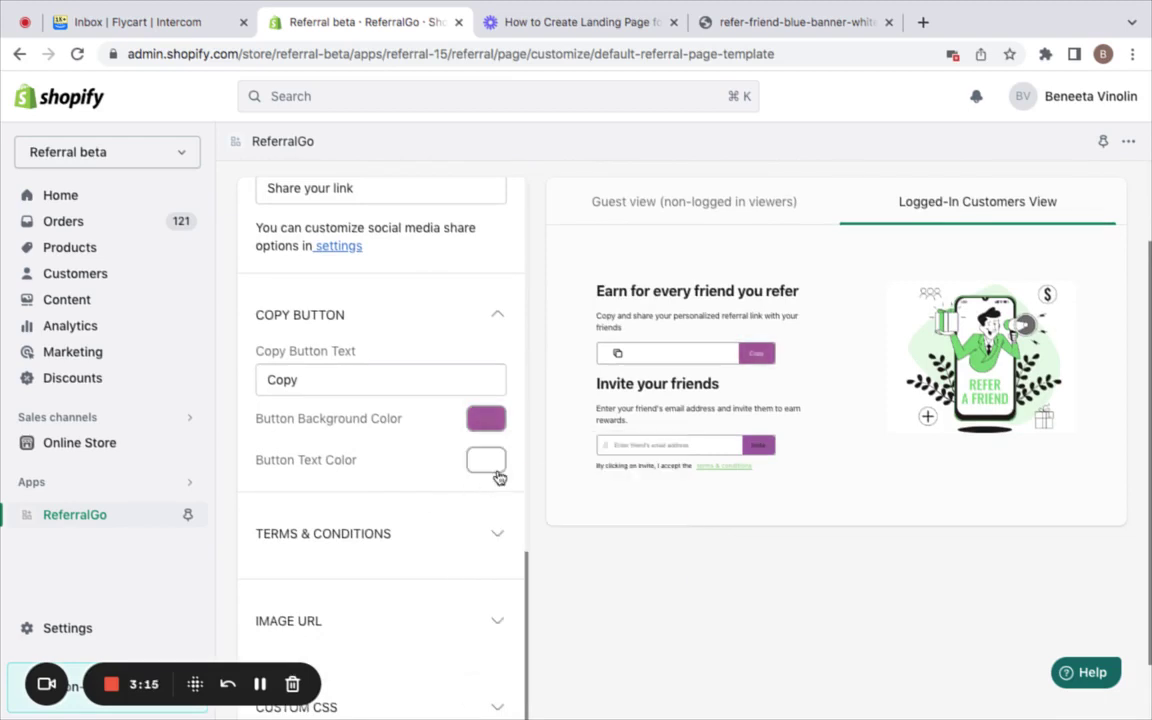
click(497, 476)
click(500, 583)
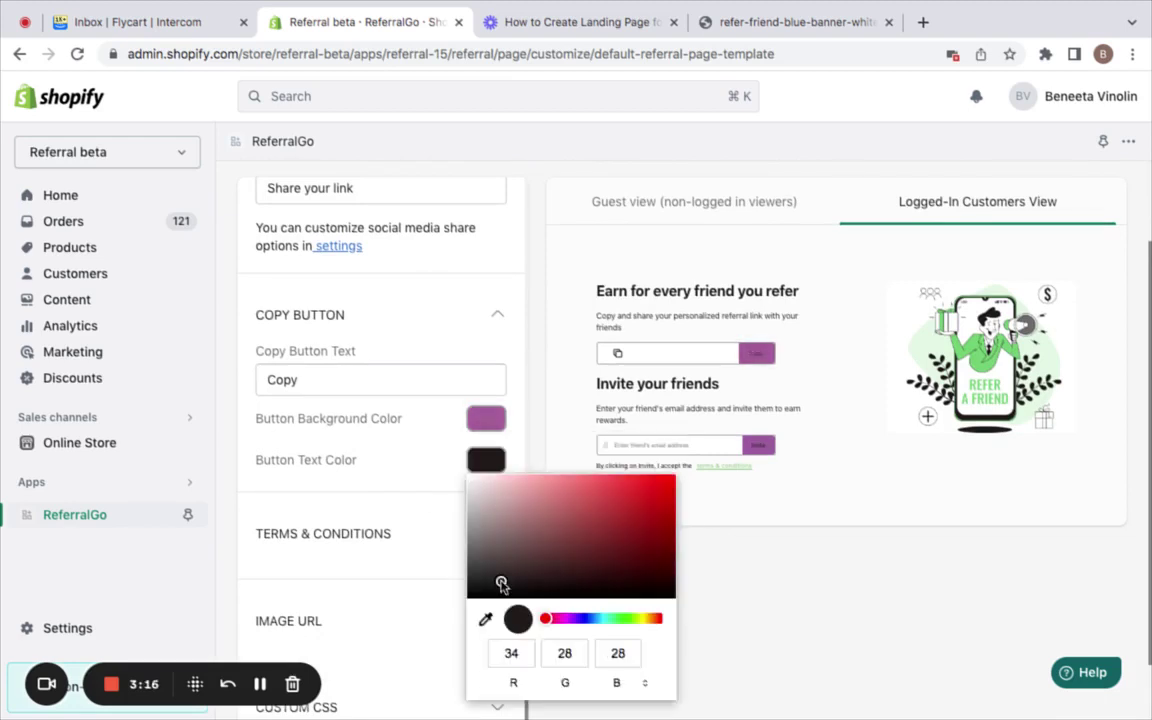
click(761, 555)
scroll(567, 559, down, 2)
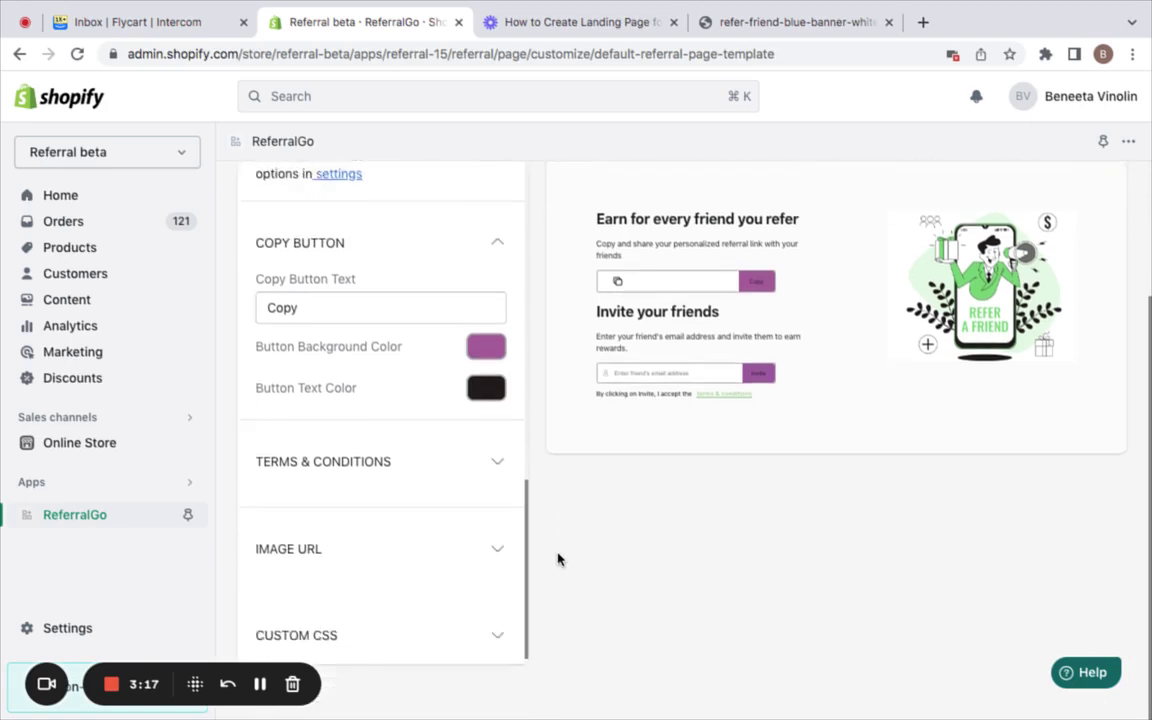
Replace the Image Url with the pasted Freepik Refer a Friend banner address.
click(501, 545)
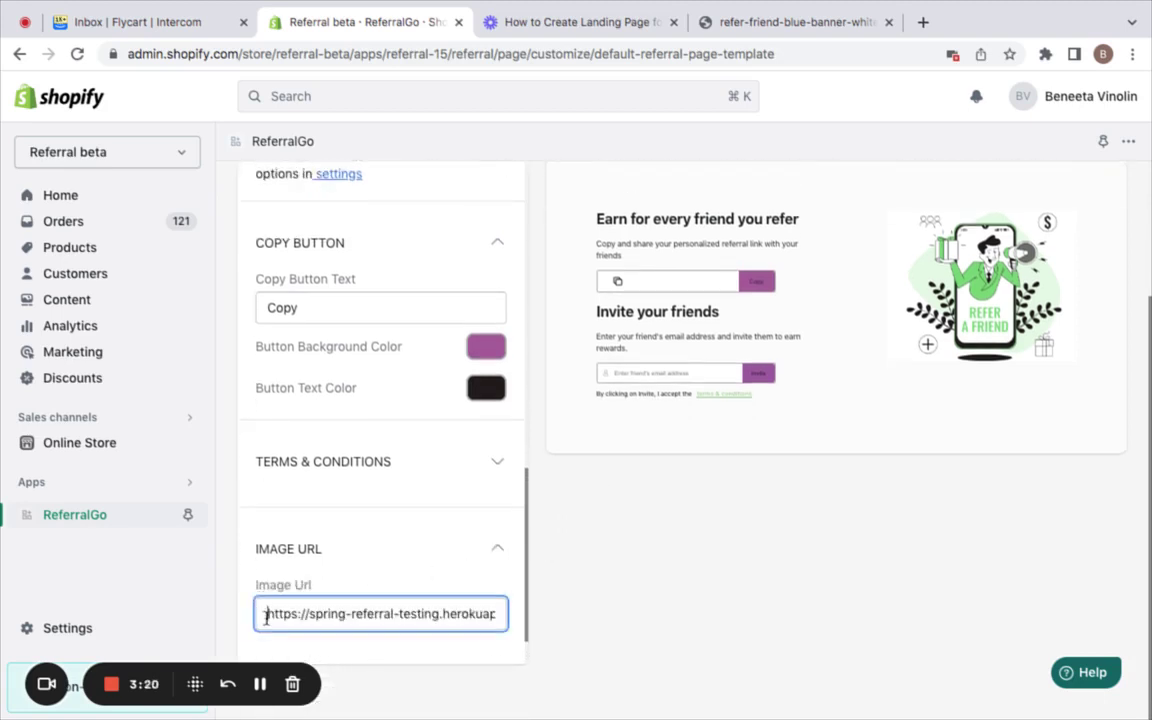
drag(260, 613, 586, 617)
key(BackSpace)
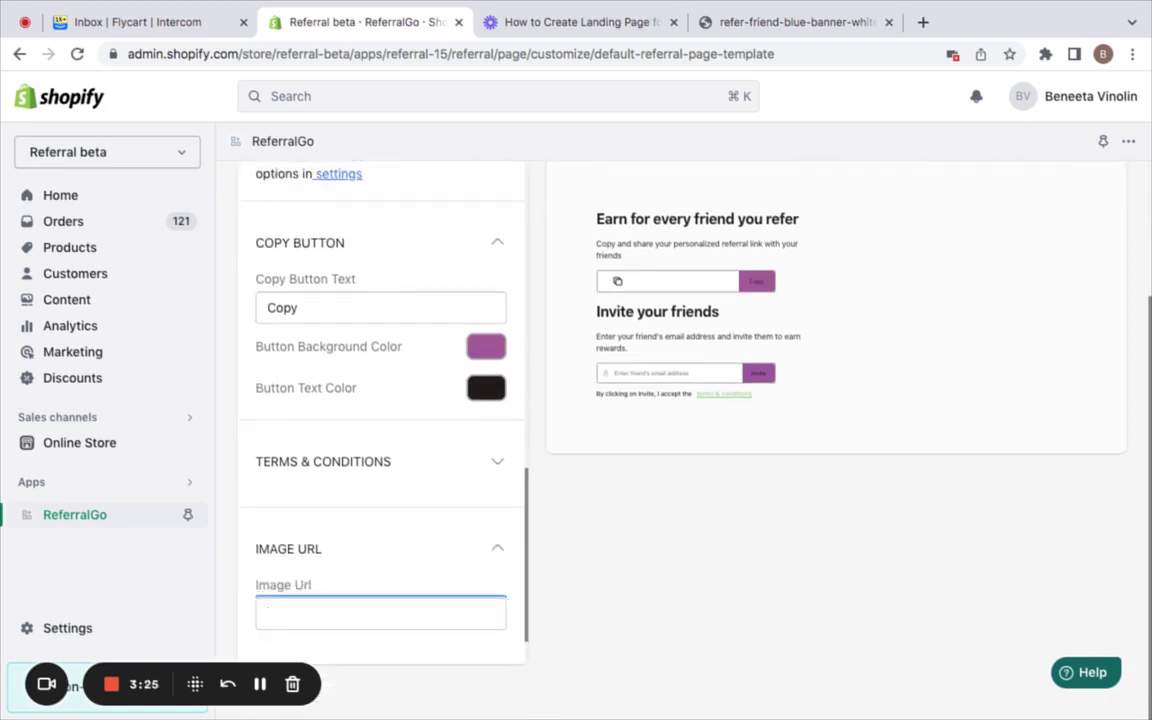
key(super+v)
click(759, 622)
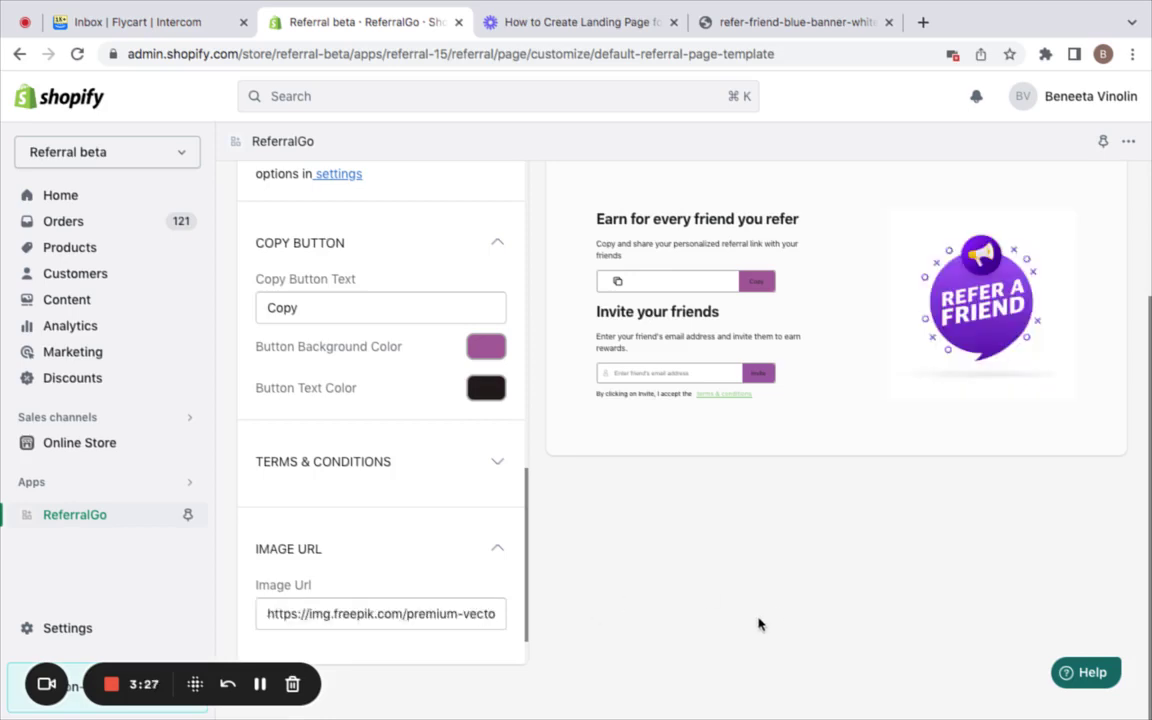
scroll(440, 593, down, 2)
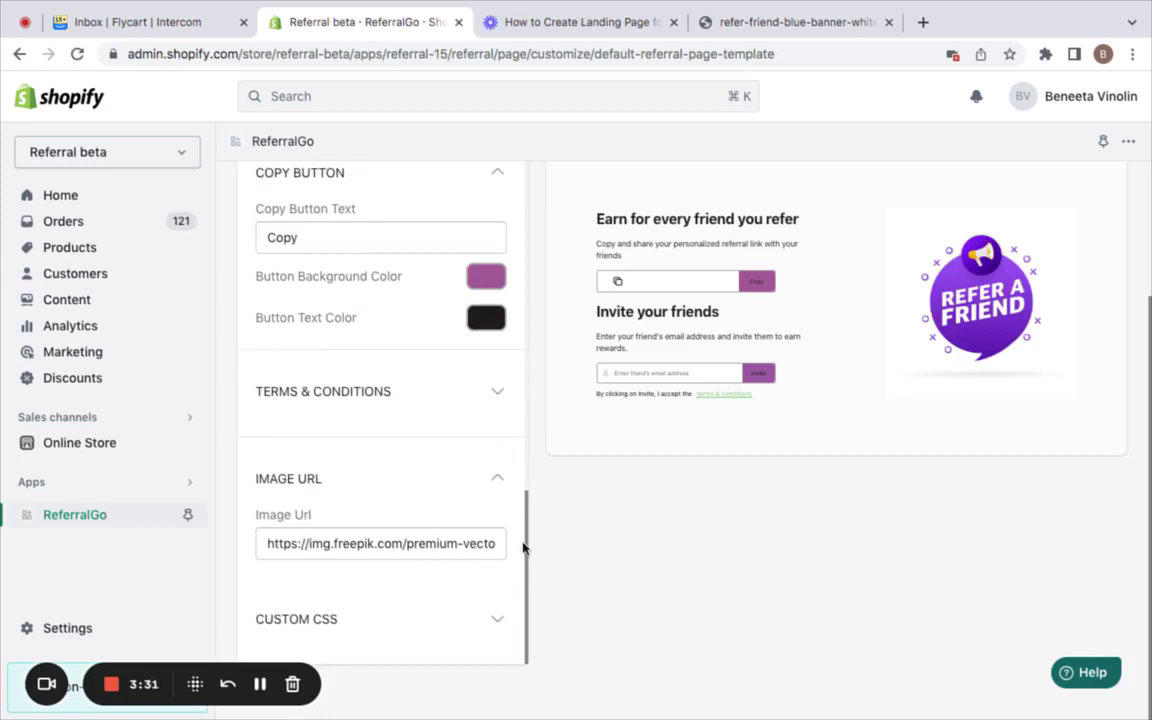
scroll(575, 583, up, 4)
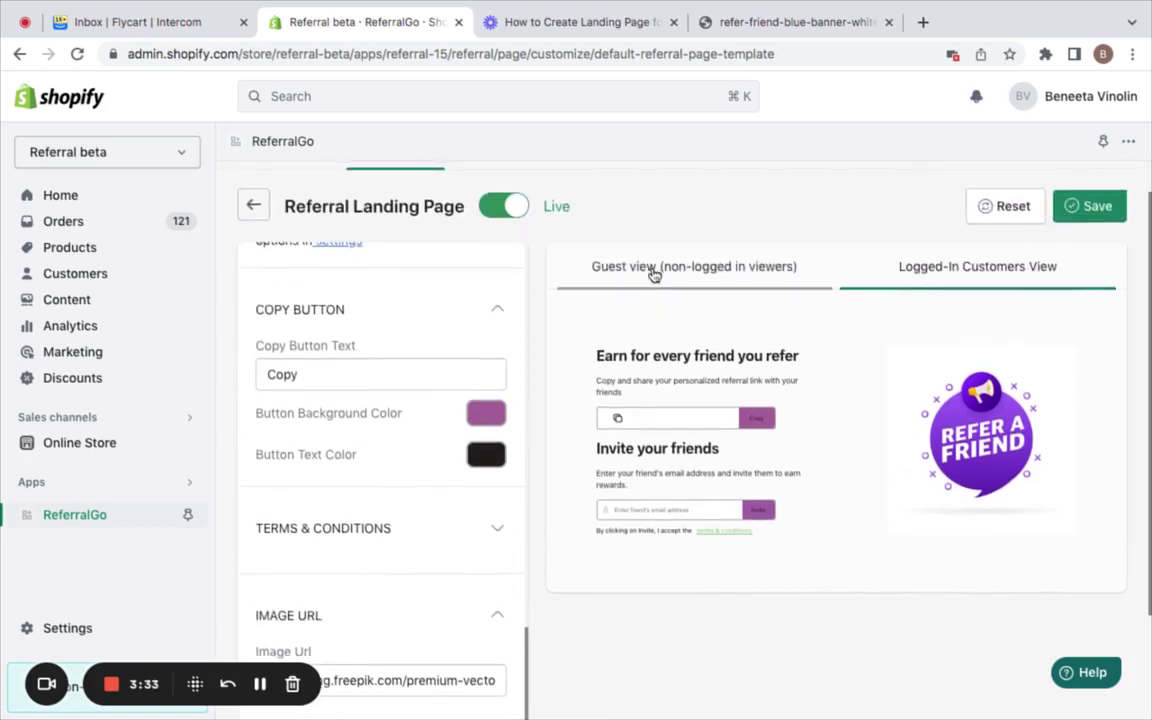
Save the Referral Landing Page changes and go back to Branding & Popups.
click(1012, 212)
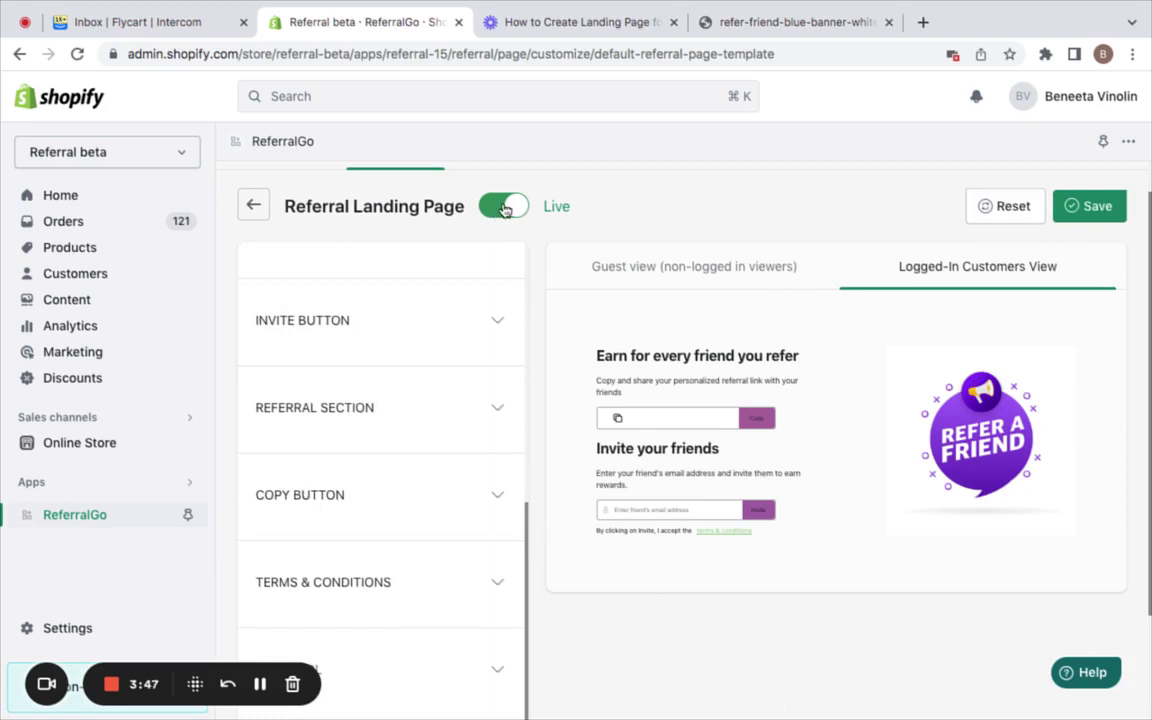
click(256, 207)
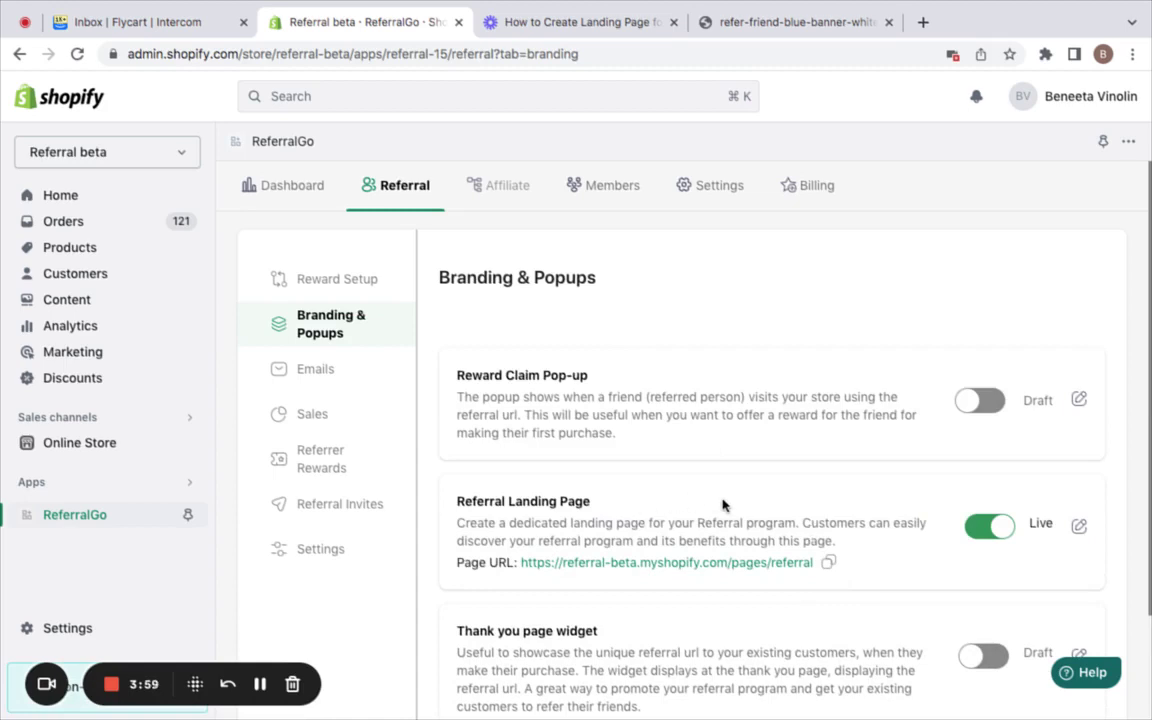
Copy the landing page's Page URL and go to Online Store > Navigation.
click(829, 564)
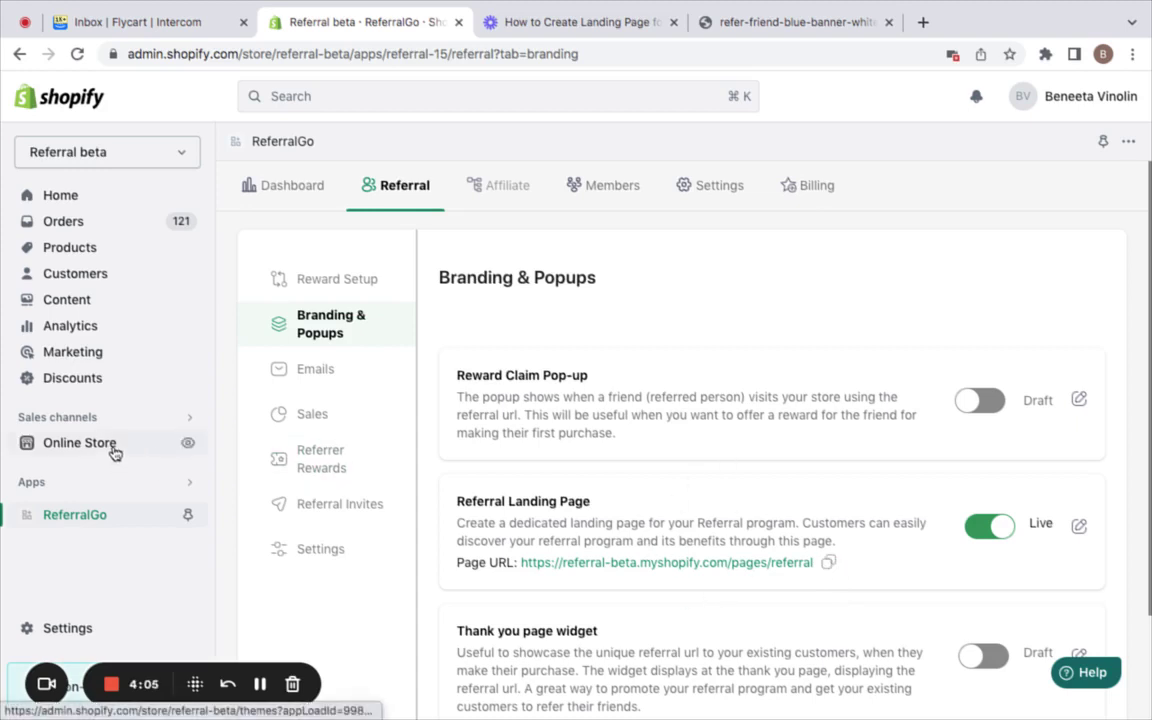
click(80, 443)
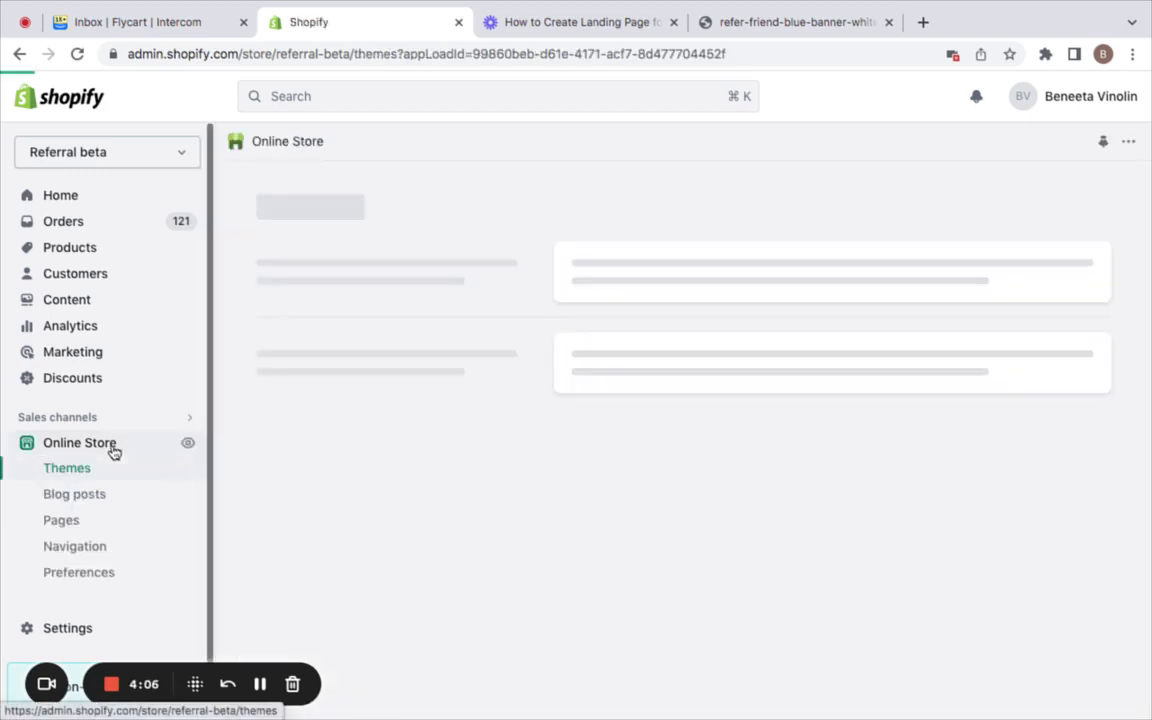
click(86, 550)
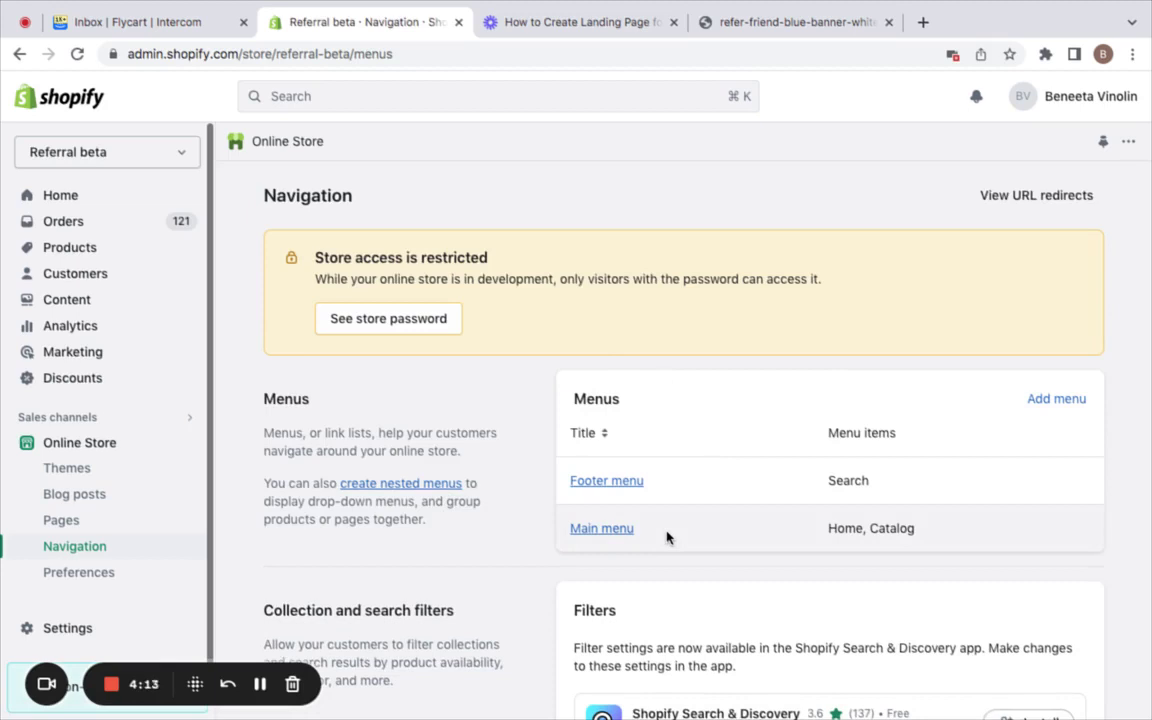
Add a 'Refer & Earn' Main menu item linking to the pasted referral page URL and save.
click(601, 528)
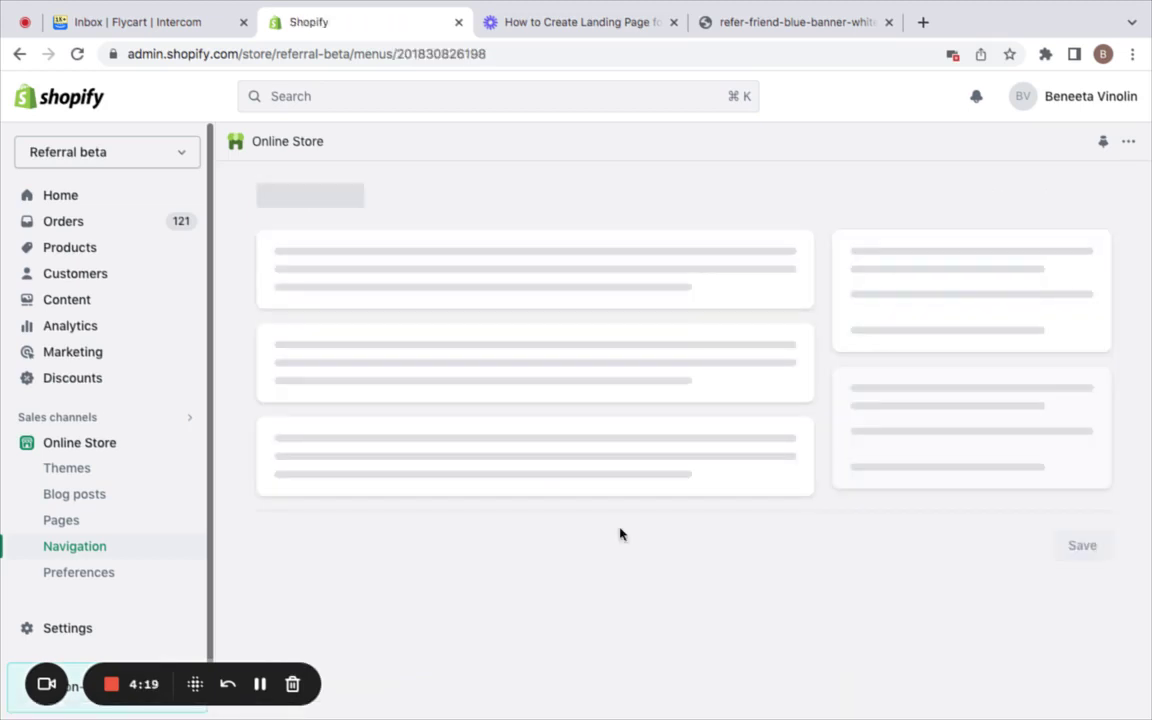
click(392, 532)
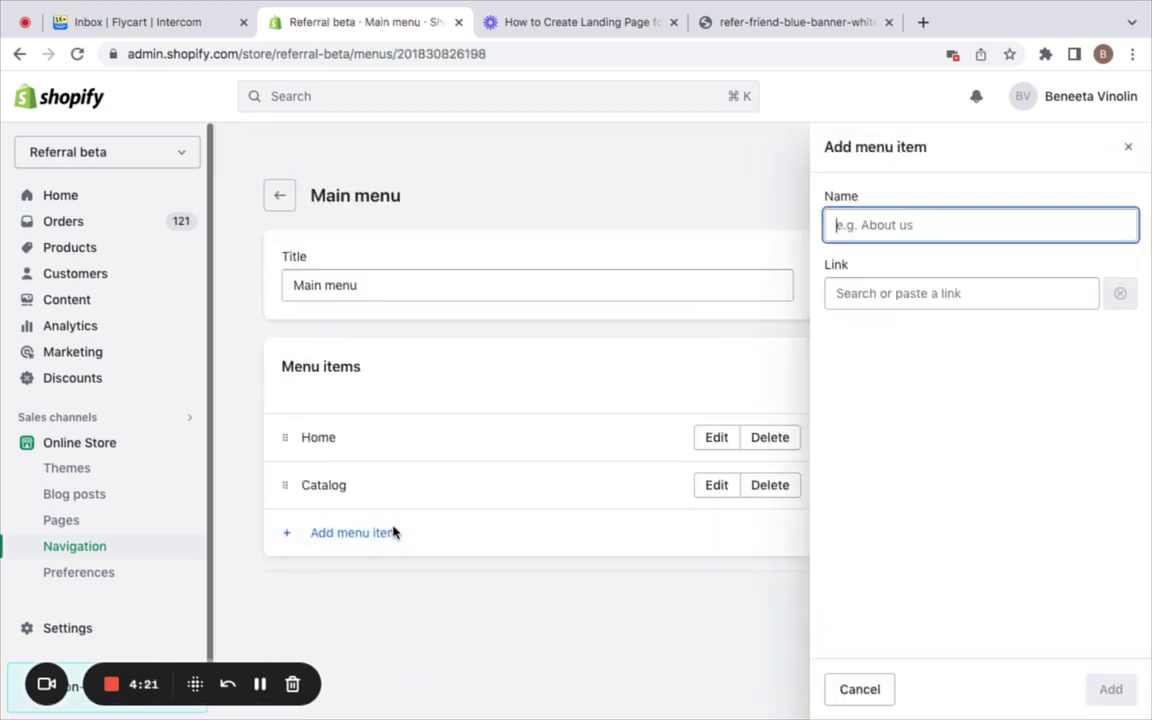
text(Refe)
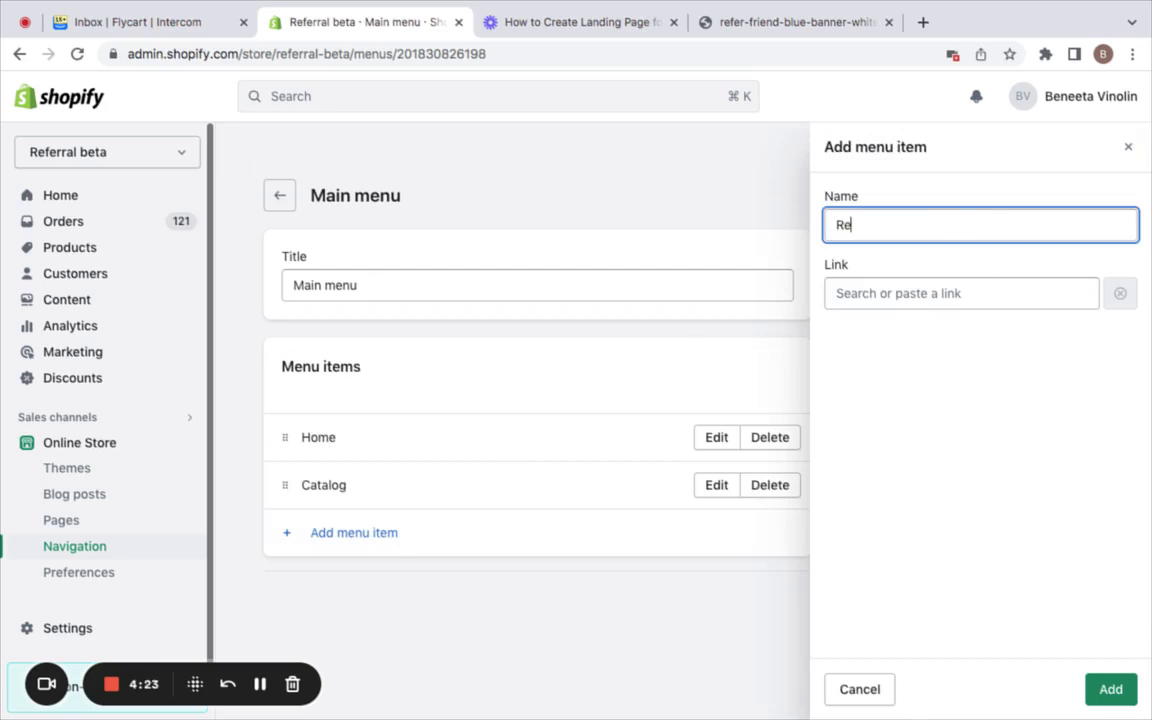
text(r &)
text(Earn)
click(978, 293)
key(ctrl+v)
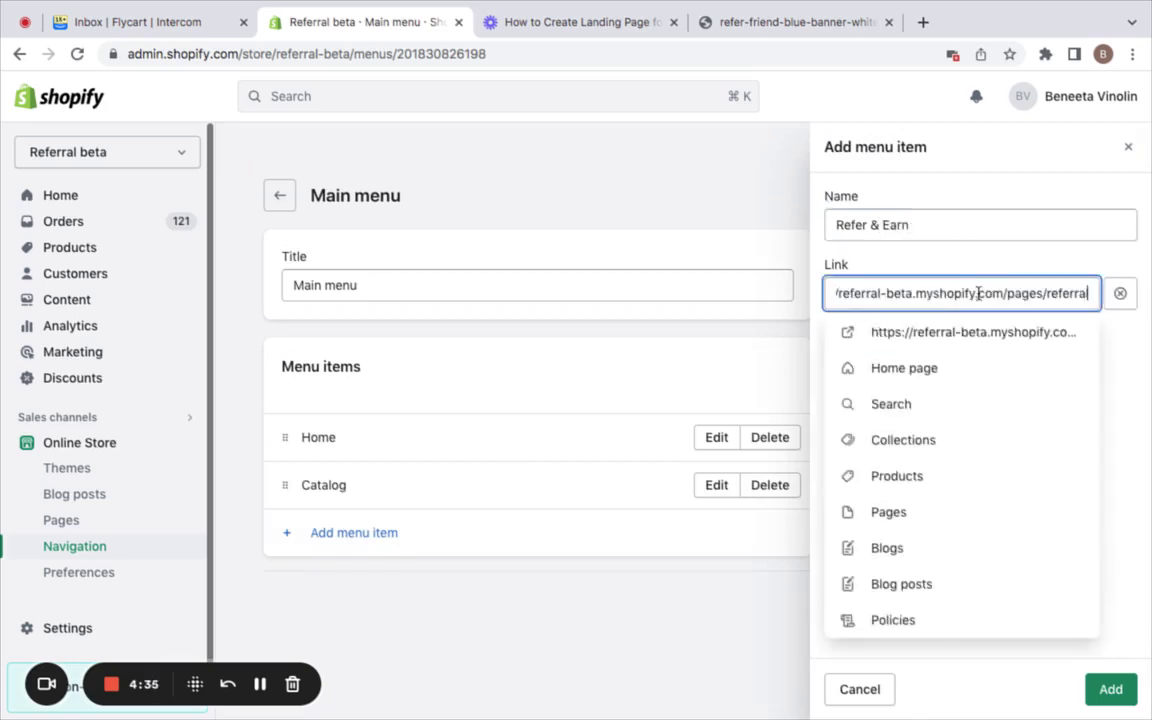
click(993, 334)
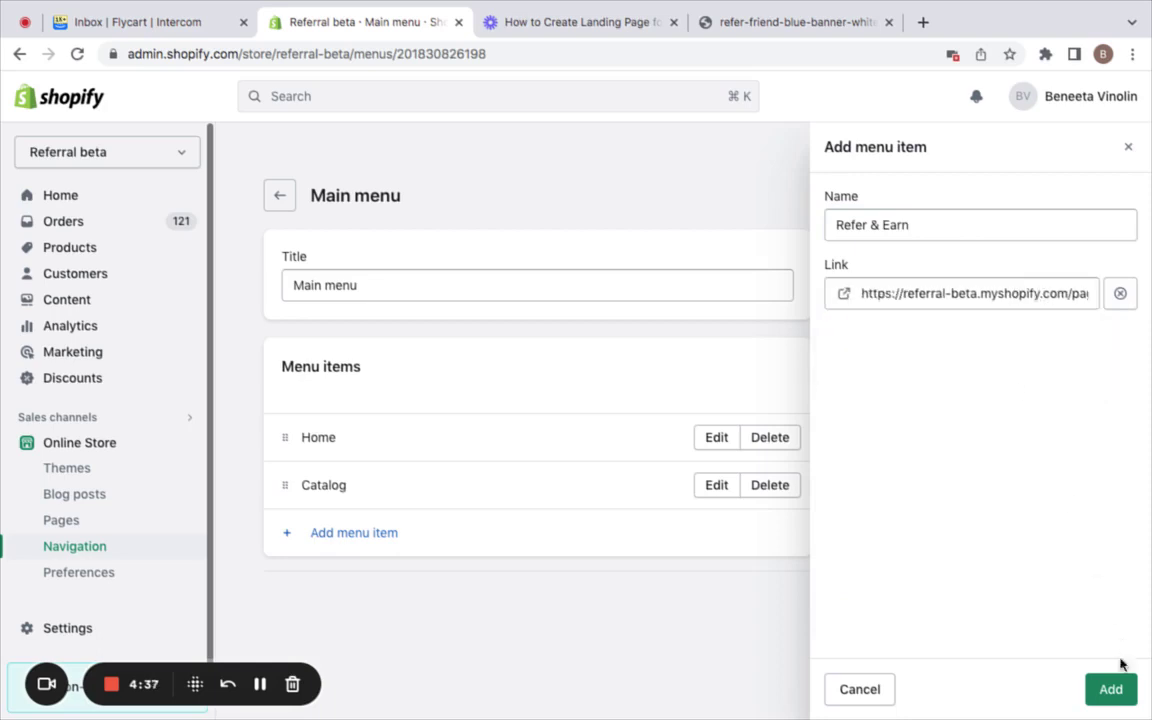
click(1110, 688)
click(1072, 100)
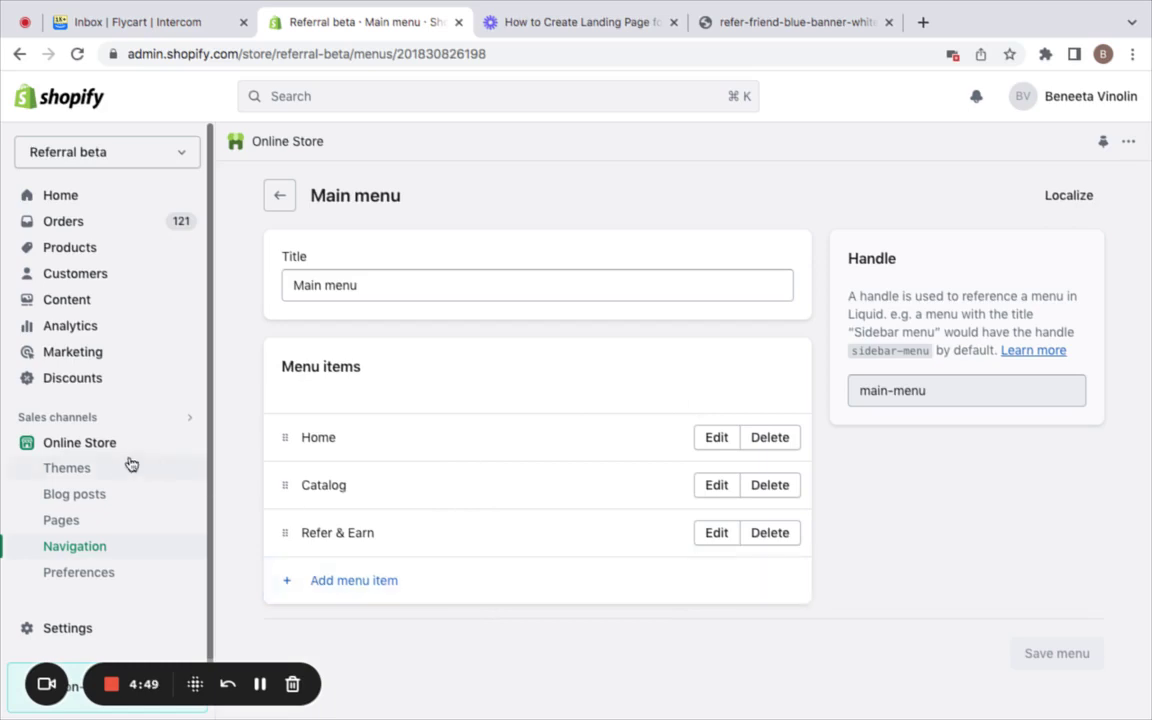
Open the storefront's Refer & Earn page and submit the sign-up form with autofilled name and email.
click(185, 443)
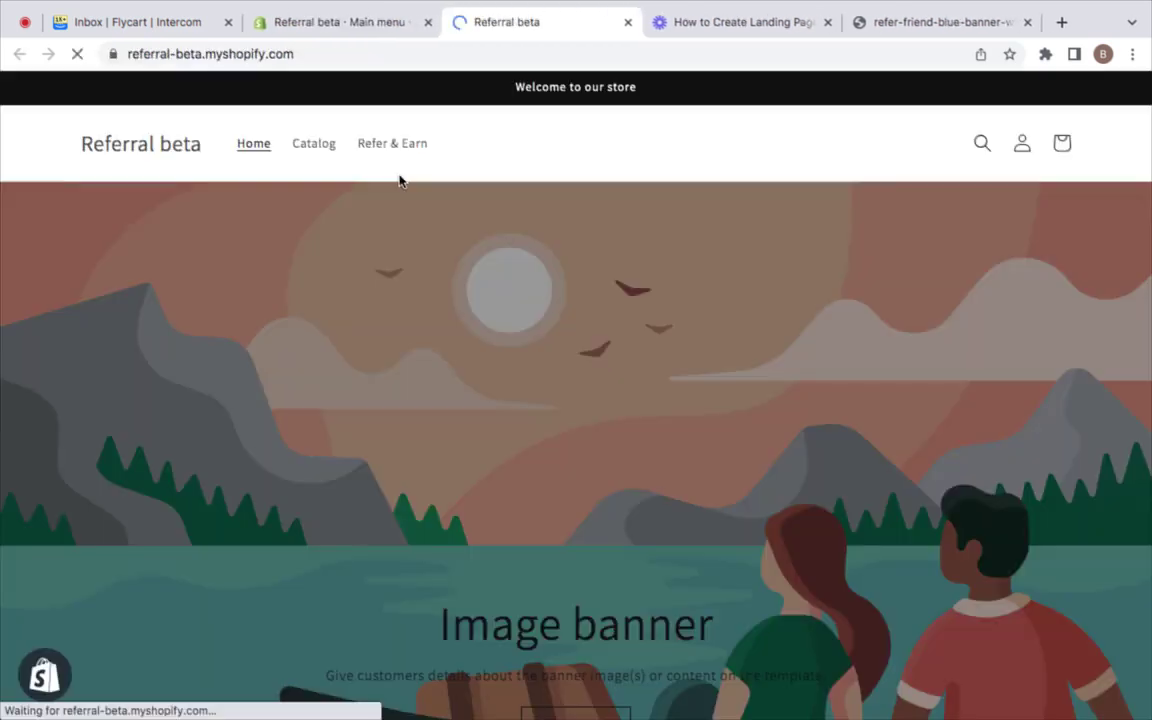
click(397, 146)
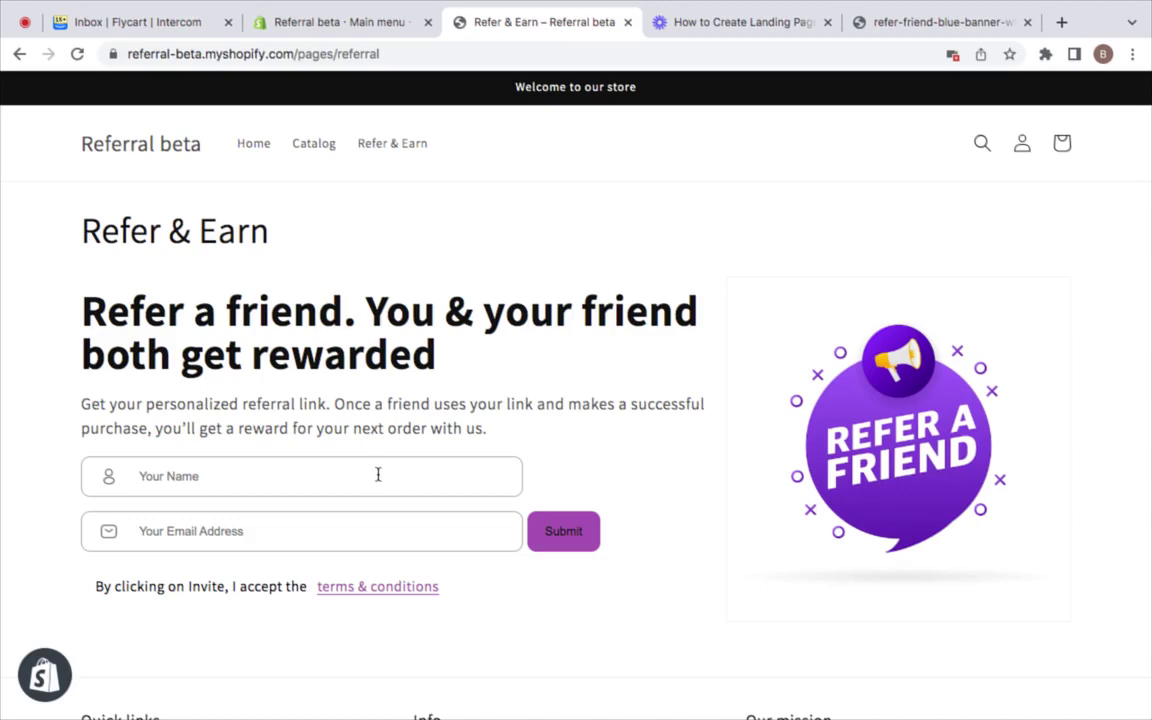
click(378, 474)
click(290, 534)
click(288, 532)
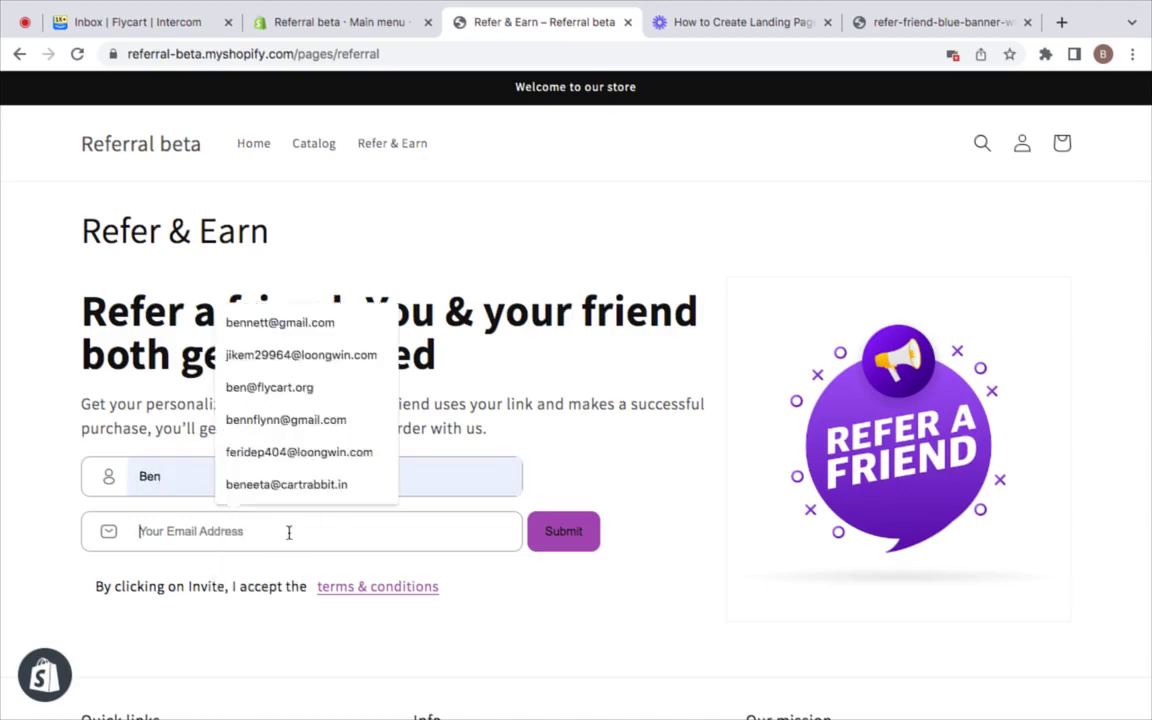
click(290, 421)
click(548, 532)
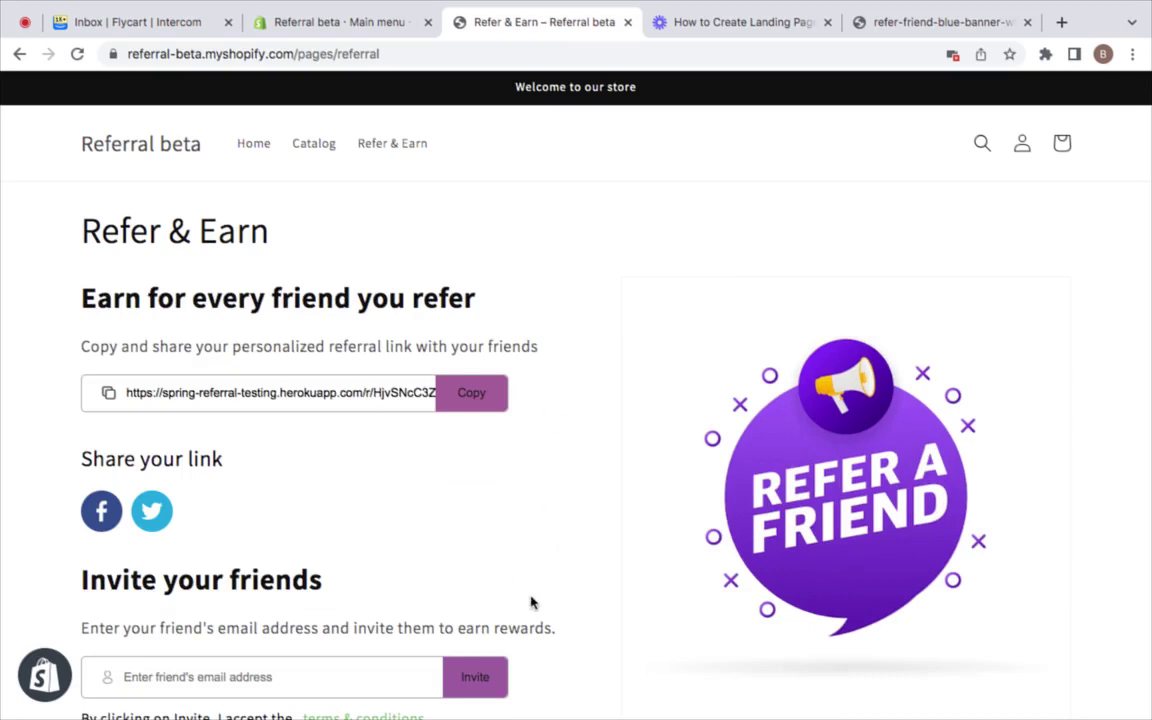
Copy the personal referral link with the purple Copy button until it shows Copied!
scroll(465, 530, down, 1)
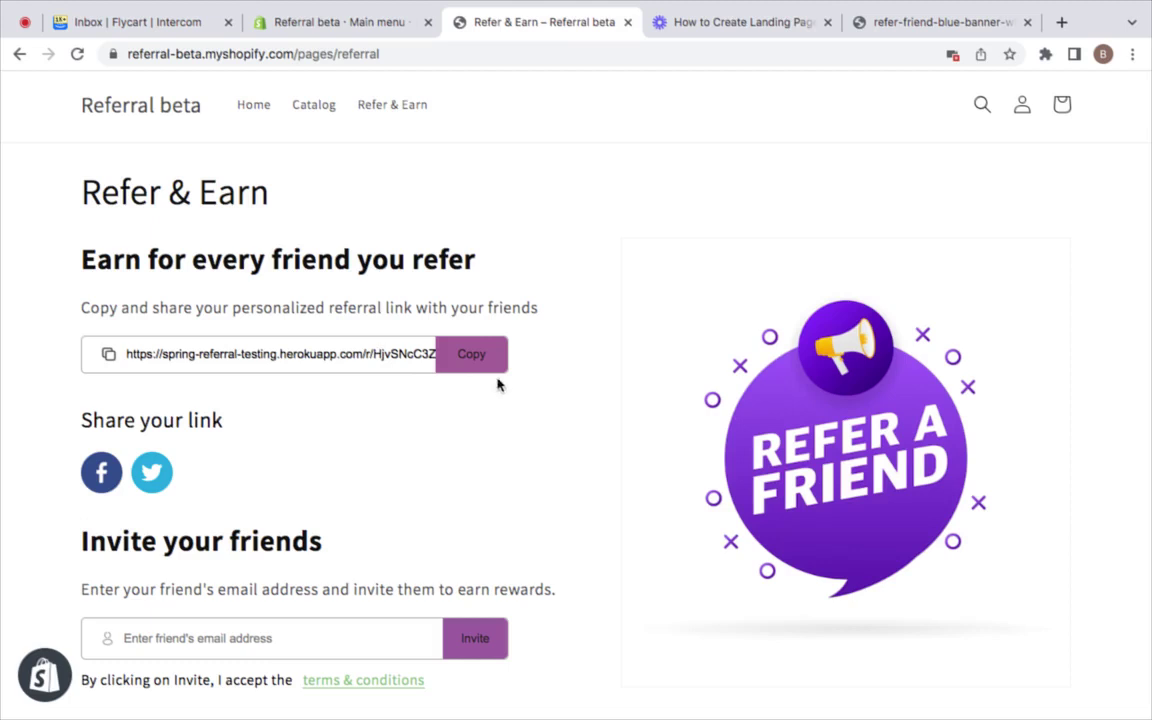
click(483, 367)
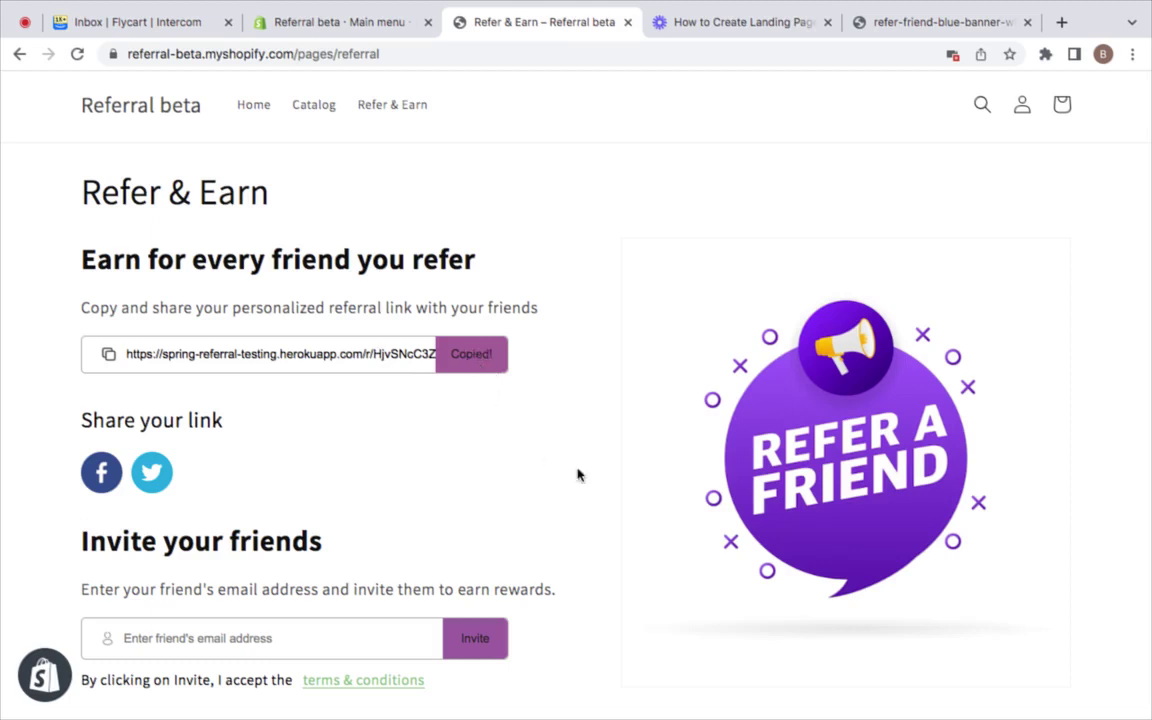